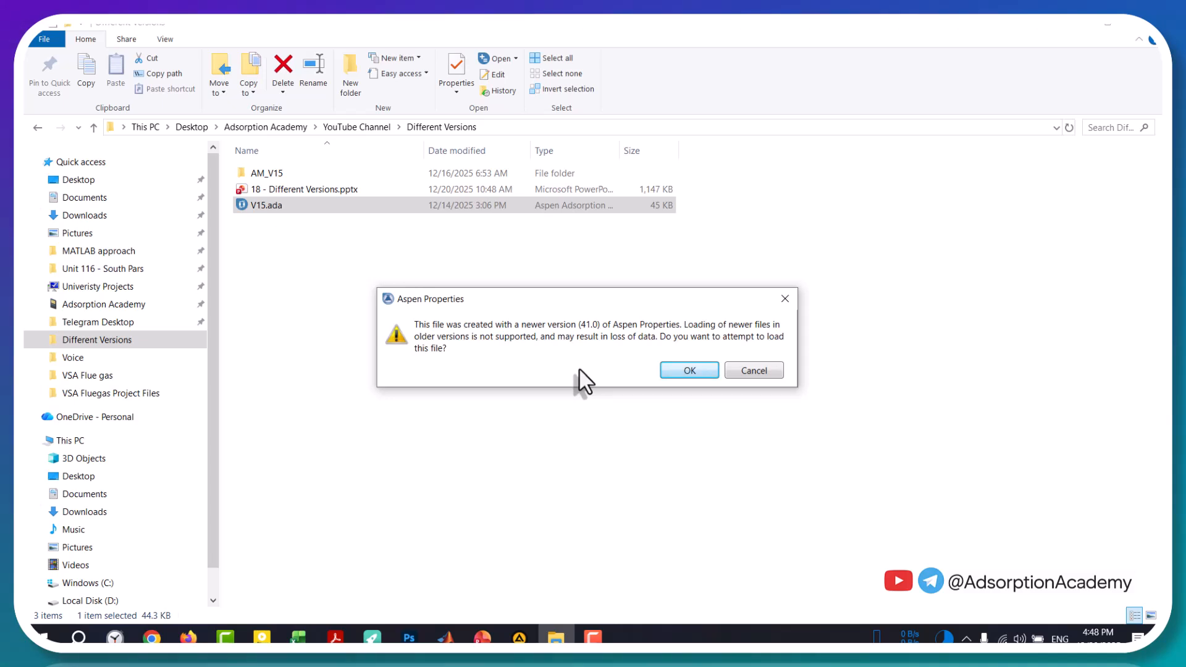
Step: Try to load V15.ada despite the version warning and open its physical properties for editing in Aspen Properties
click(679, 372)
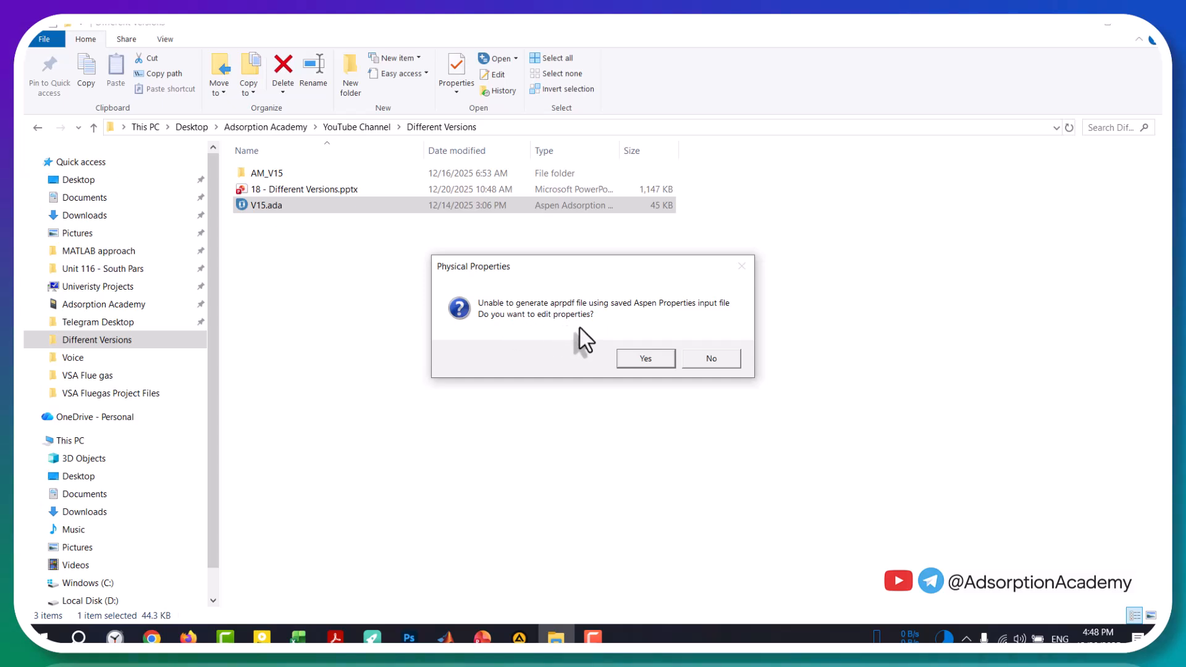
click(641, 358)
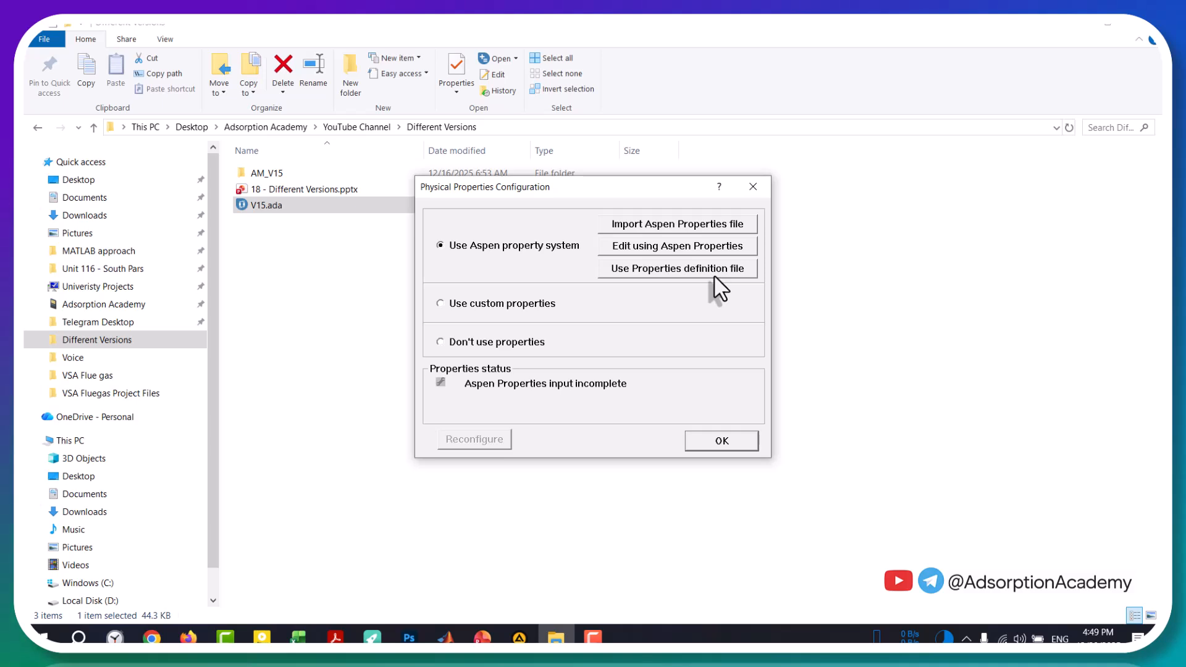
click(648, 244)
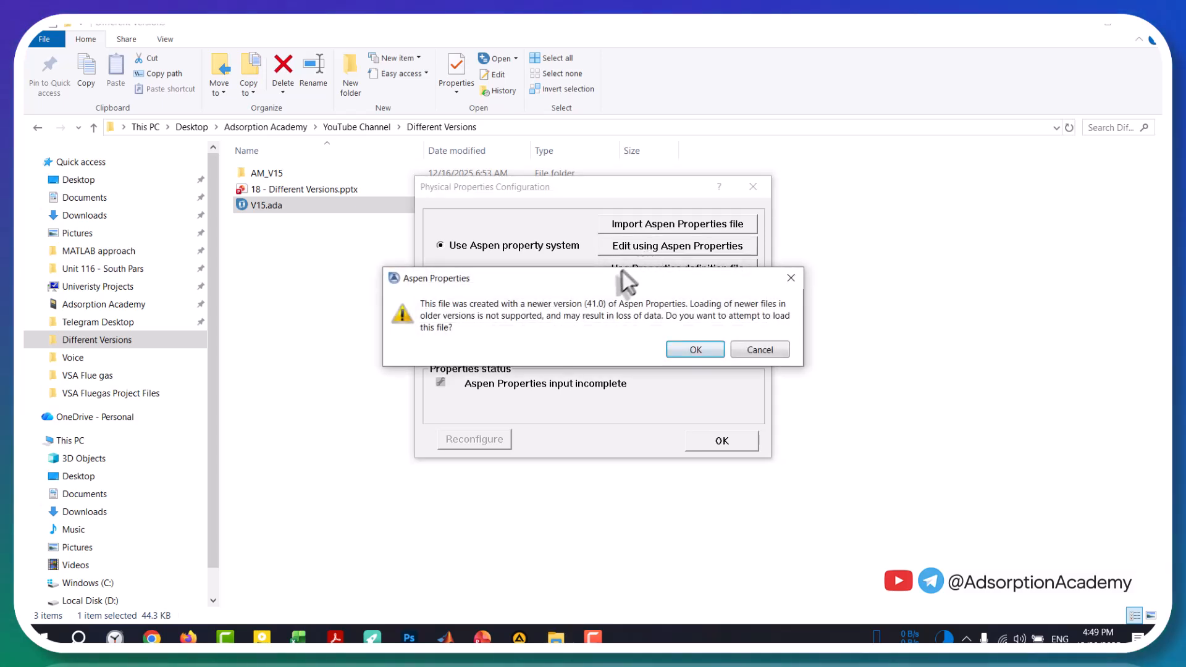
click(692, 351)
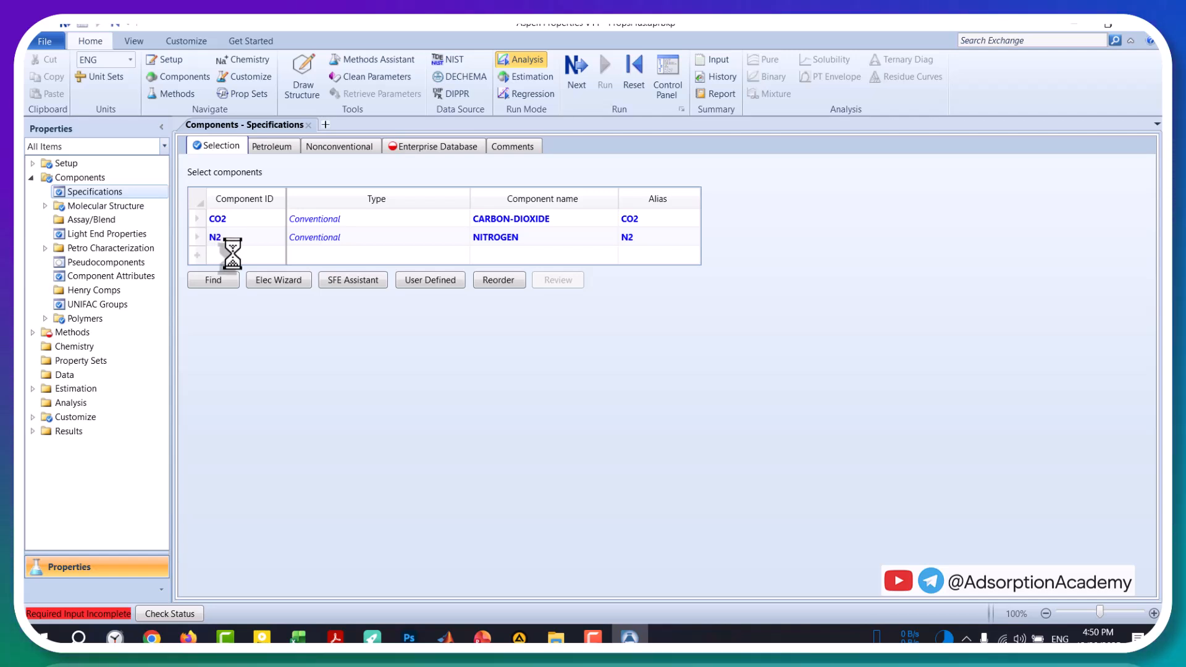
Step: Check the required property inputs through to the completion status of the PRKBV-1 binary interaction parameters
click(576, 74)
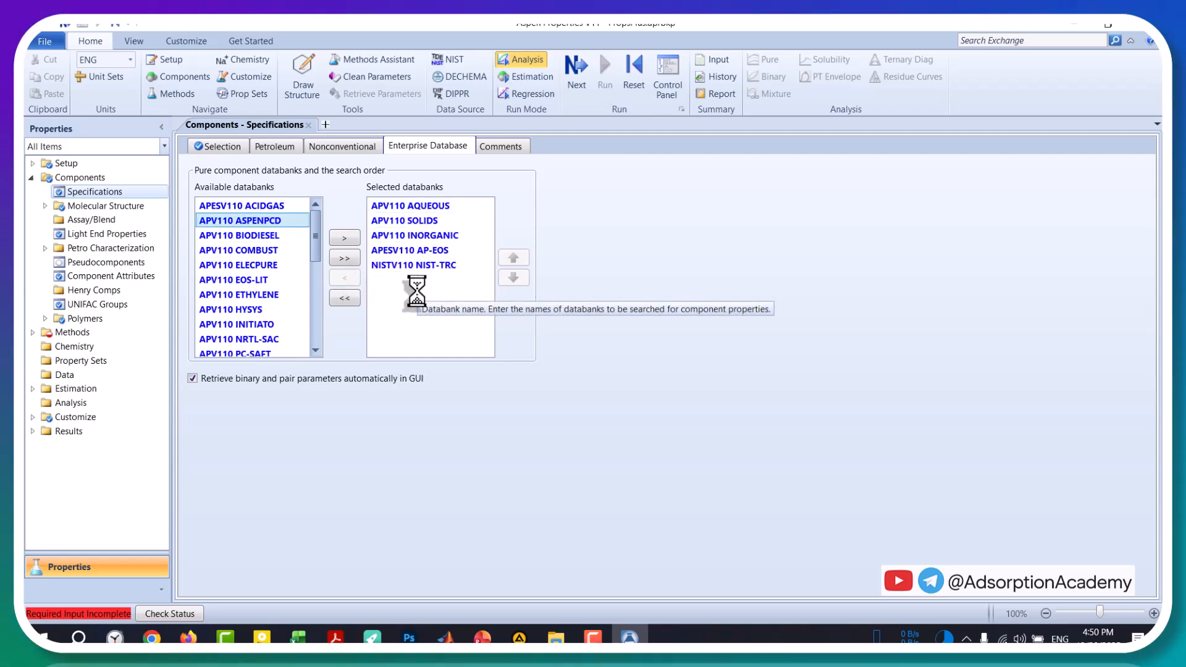
click(571, 80)
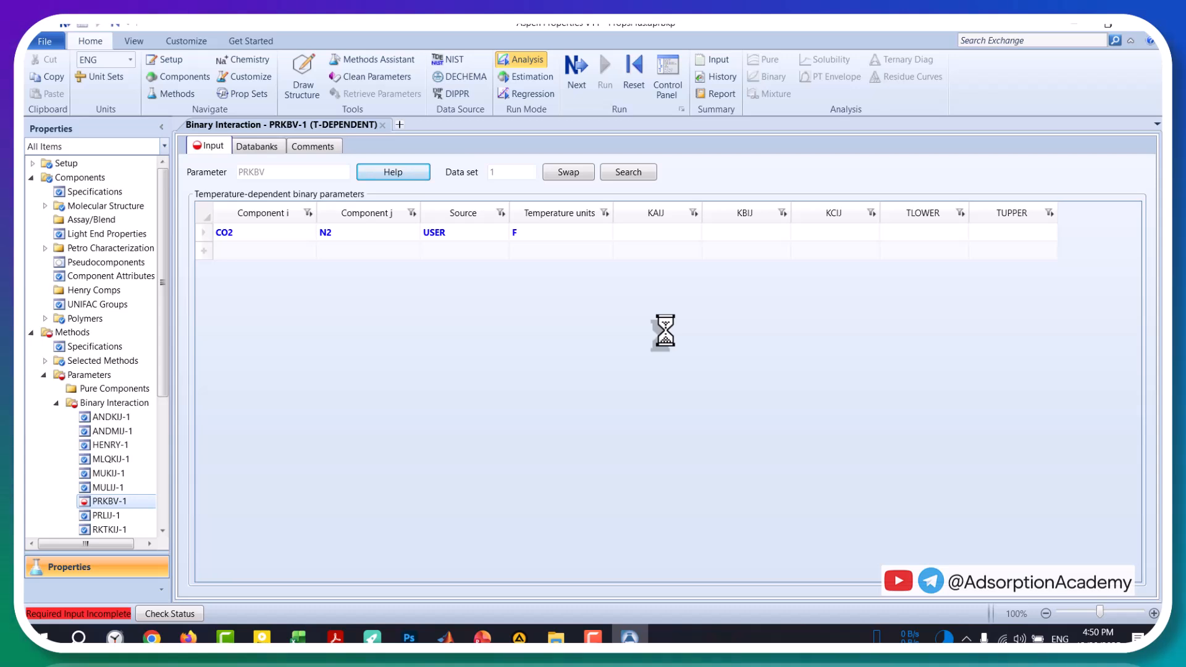
click(575, 66)
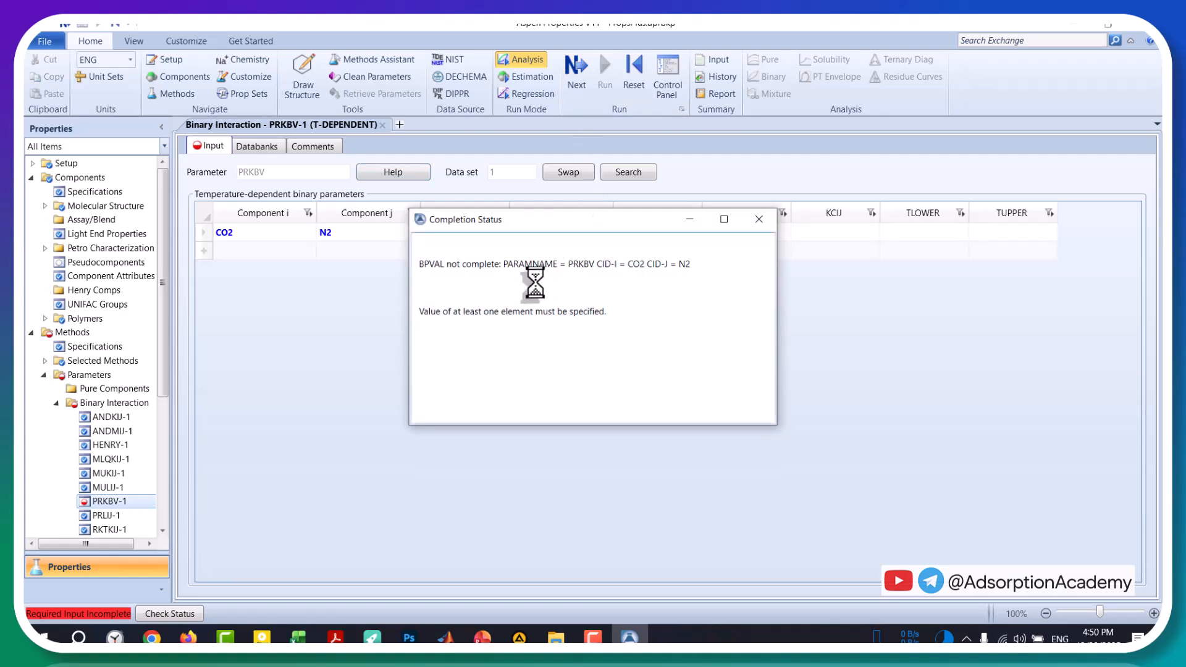
click(760, 221)
Step: Close Aspen Properties without saving, decline further property editing, and close the V15 simulation
click(1138, 34)
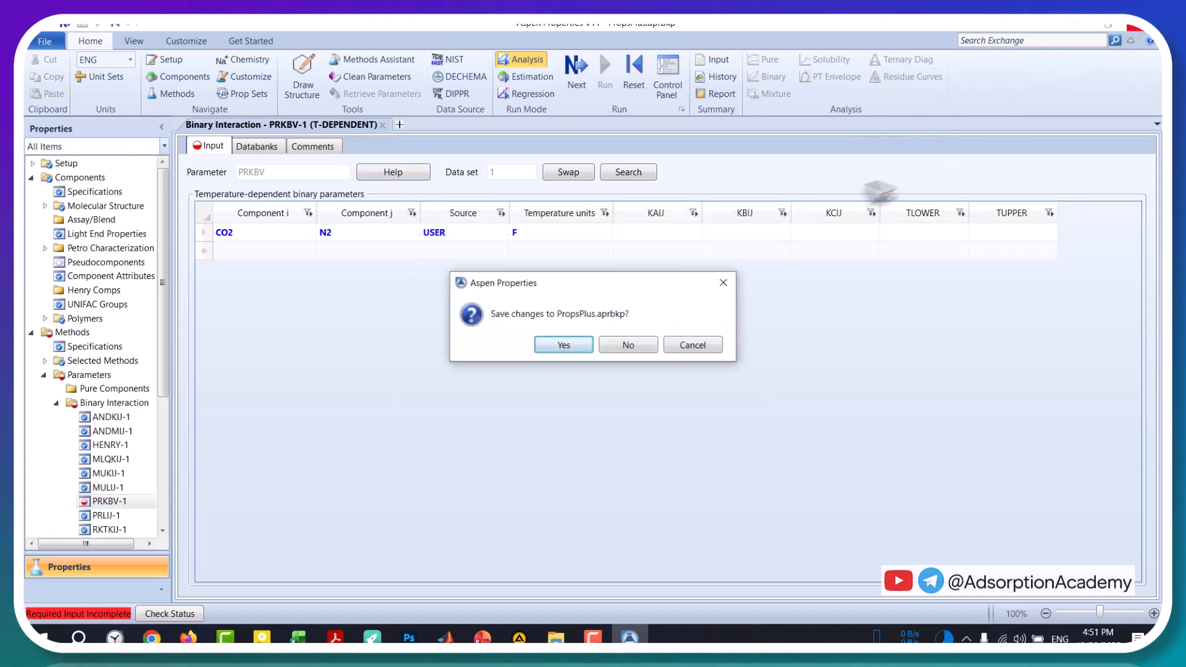
click(628, 347)
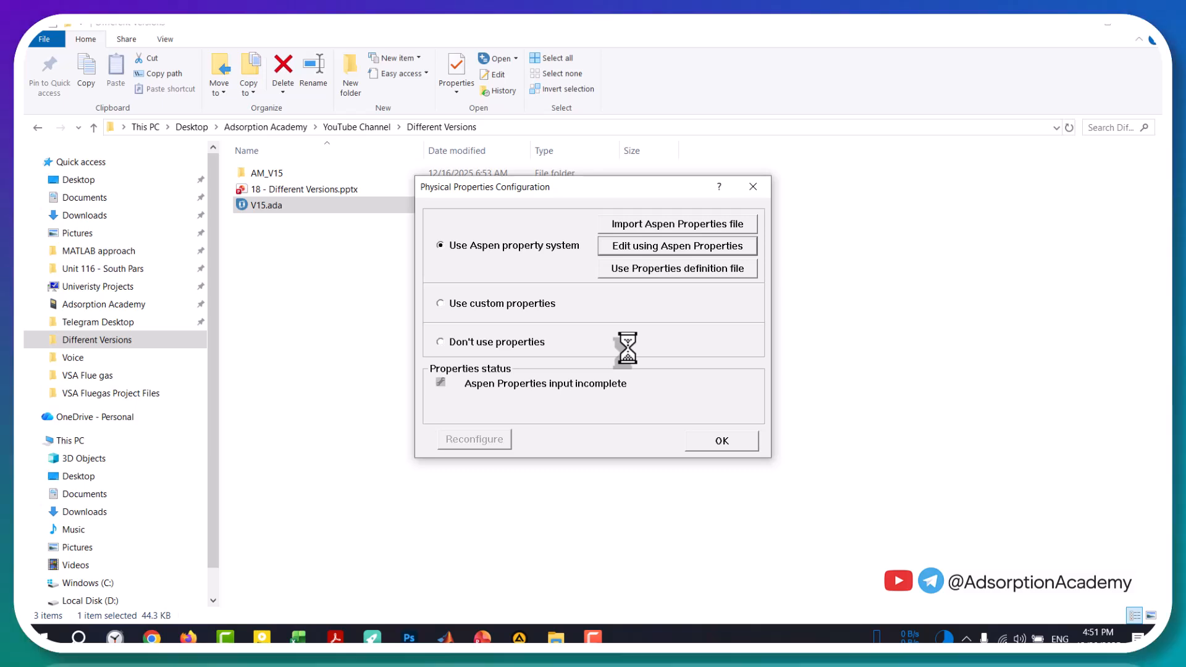
click(753, 186)
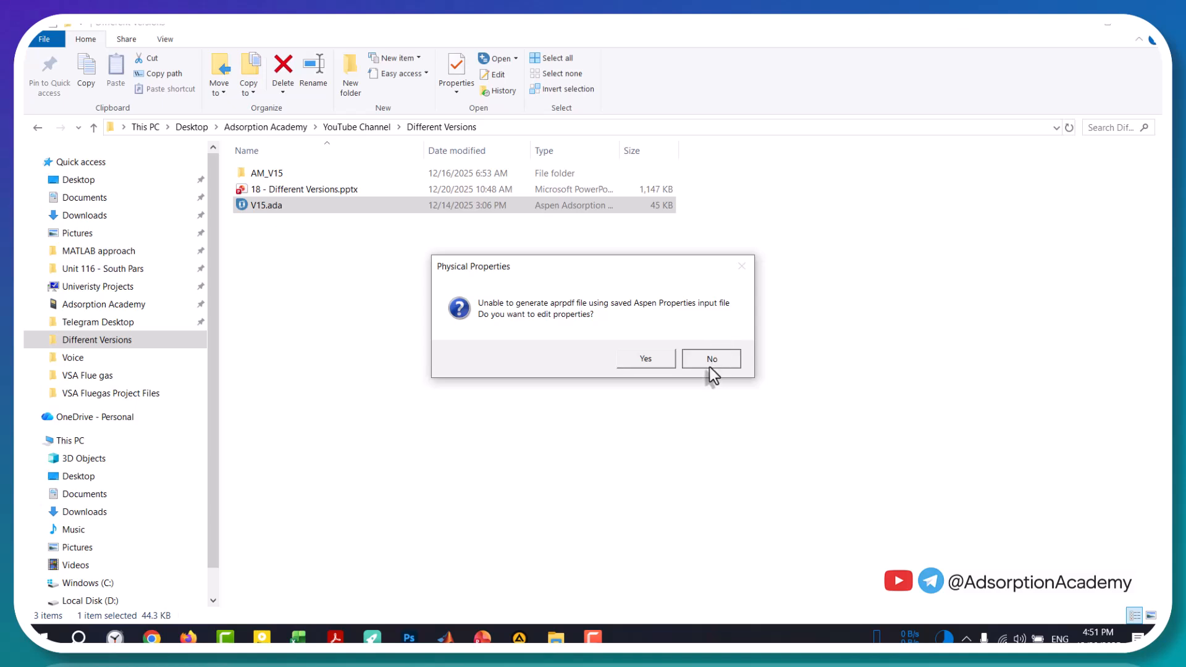
click(710, 365)
click(669, 384)
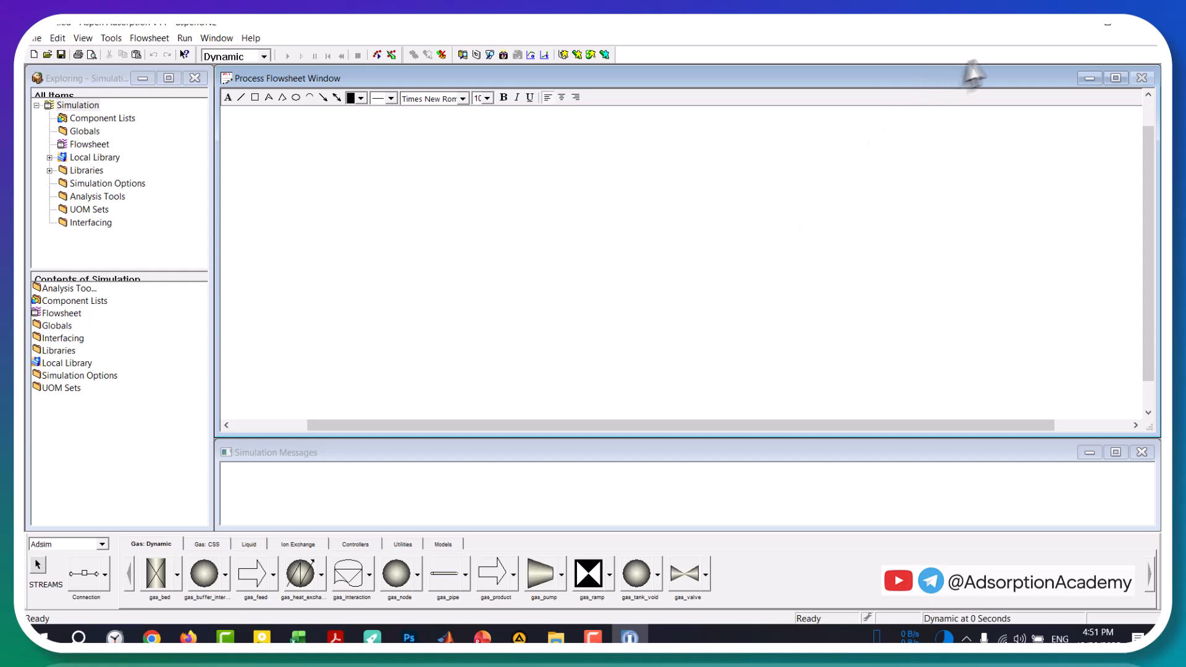
click(1107, 24)
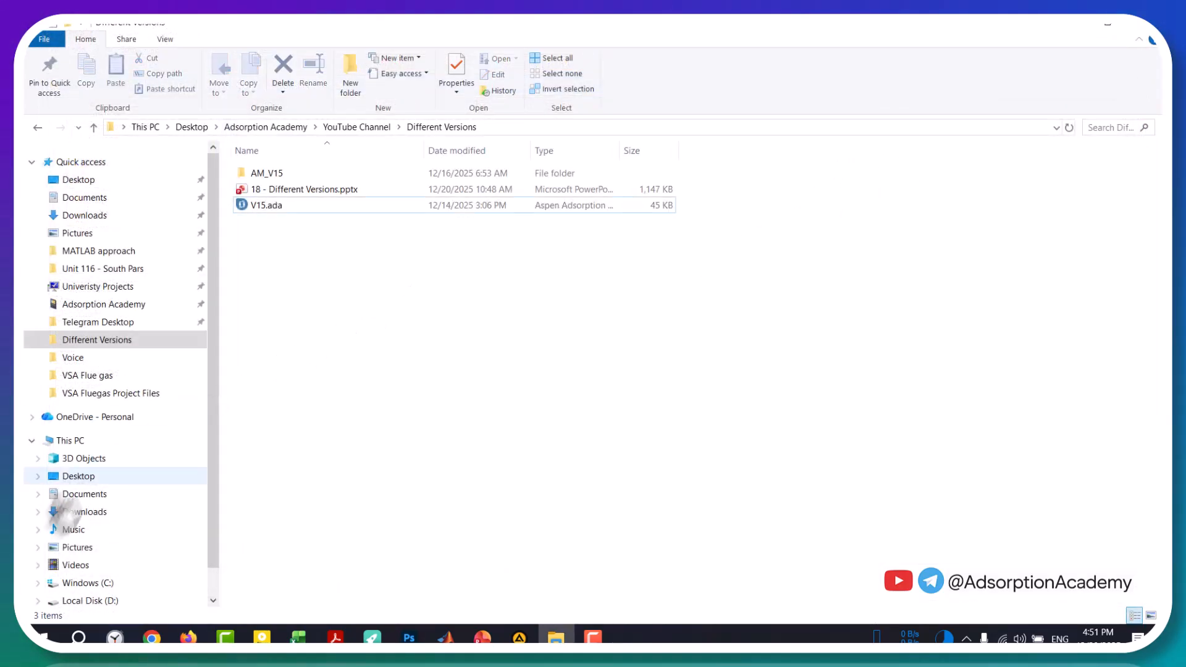
Step: Find and launch Aspen Adsorption V11 with a new blank simulation
key(super)
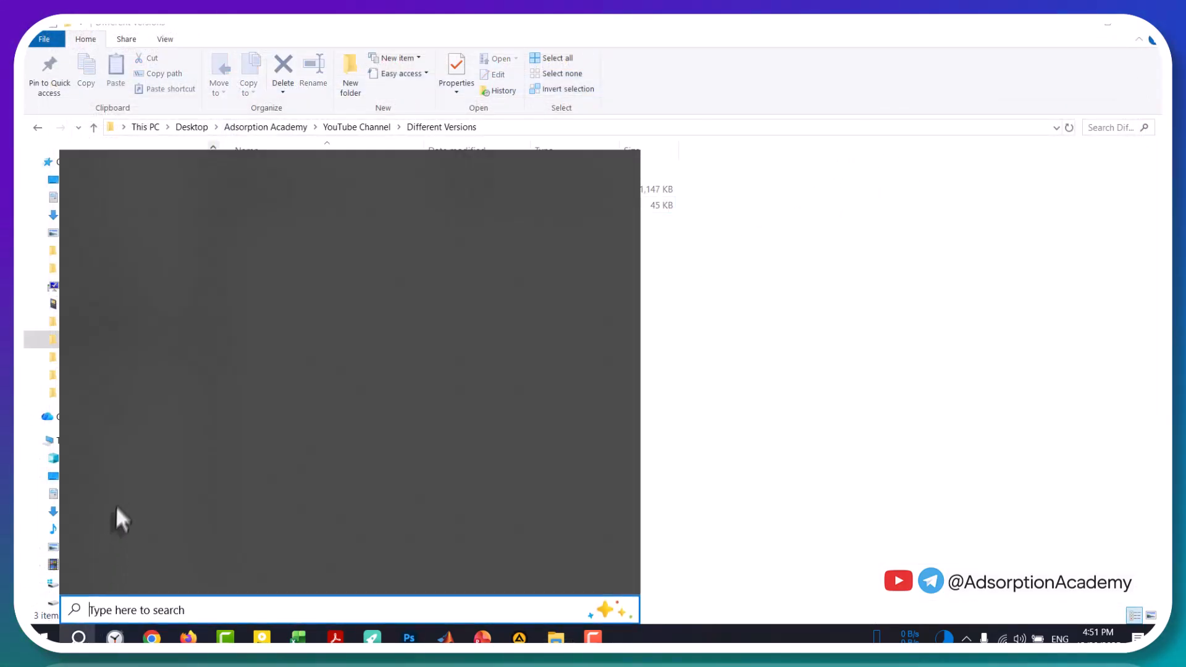
text(aspe)
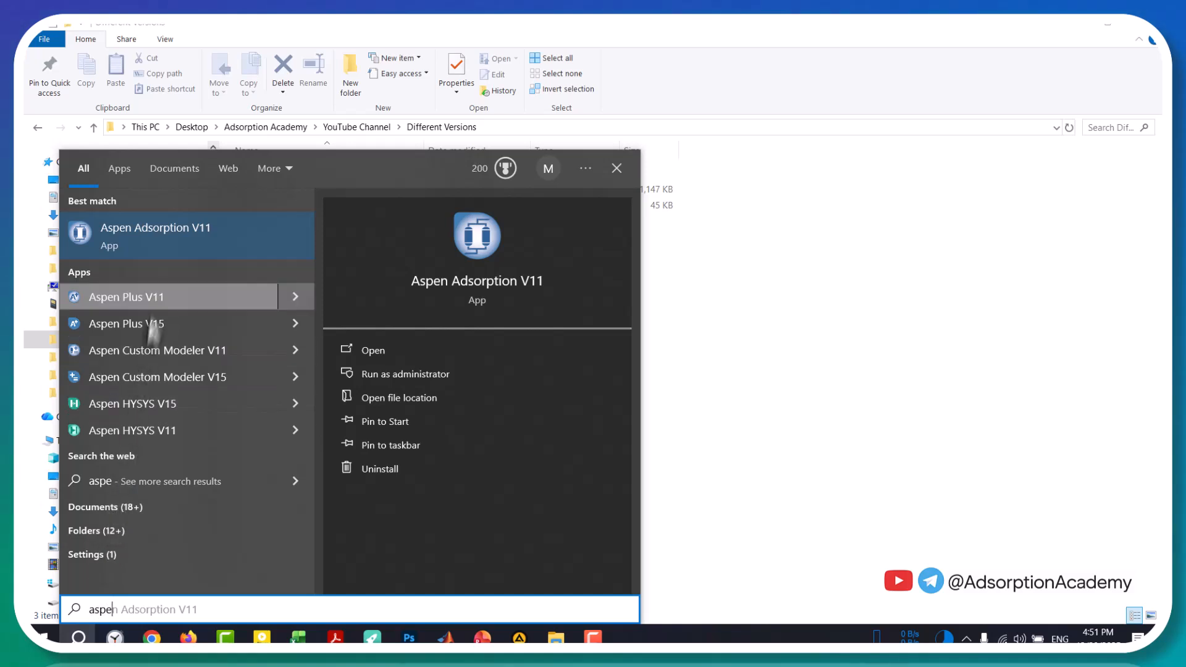
click(165, 241)
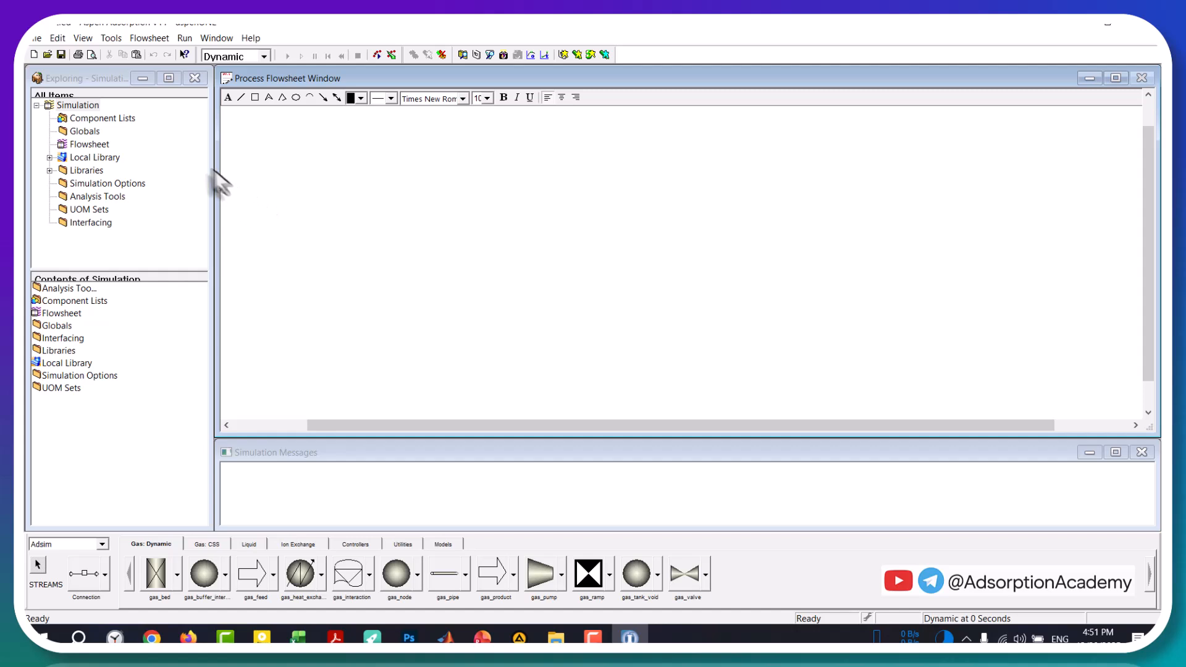
Step: Configure the component list's physical properties to use the Aspen property system and open them for editing in Aspen Properties
click(126, 120)
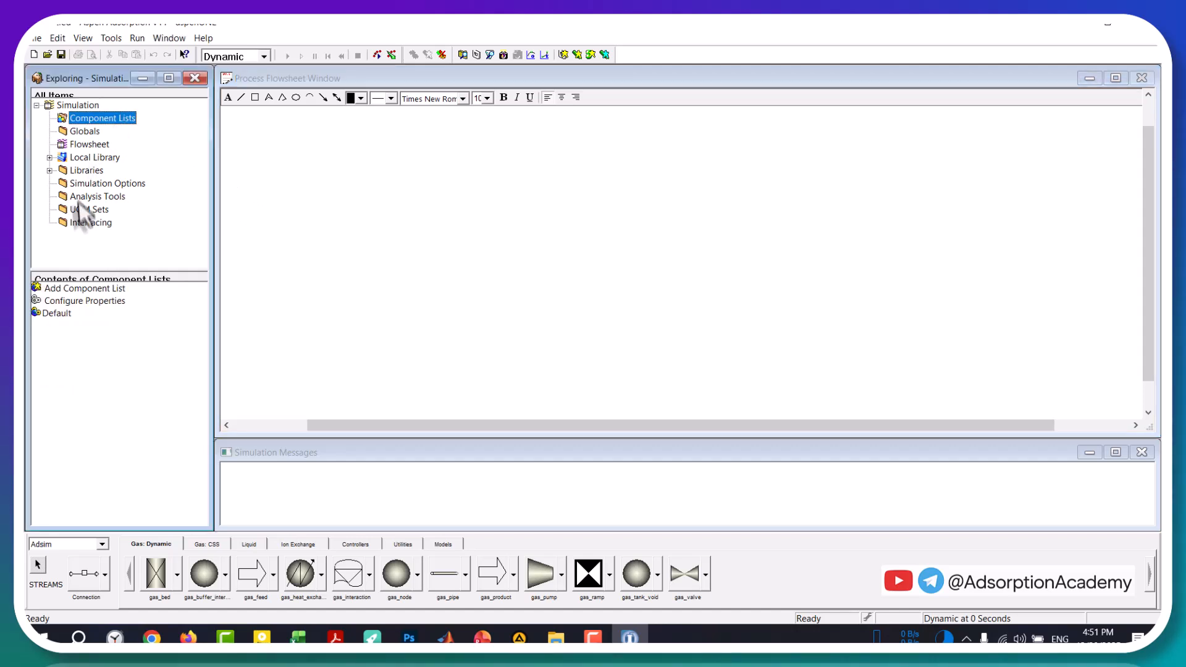
double_click(103, 301)
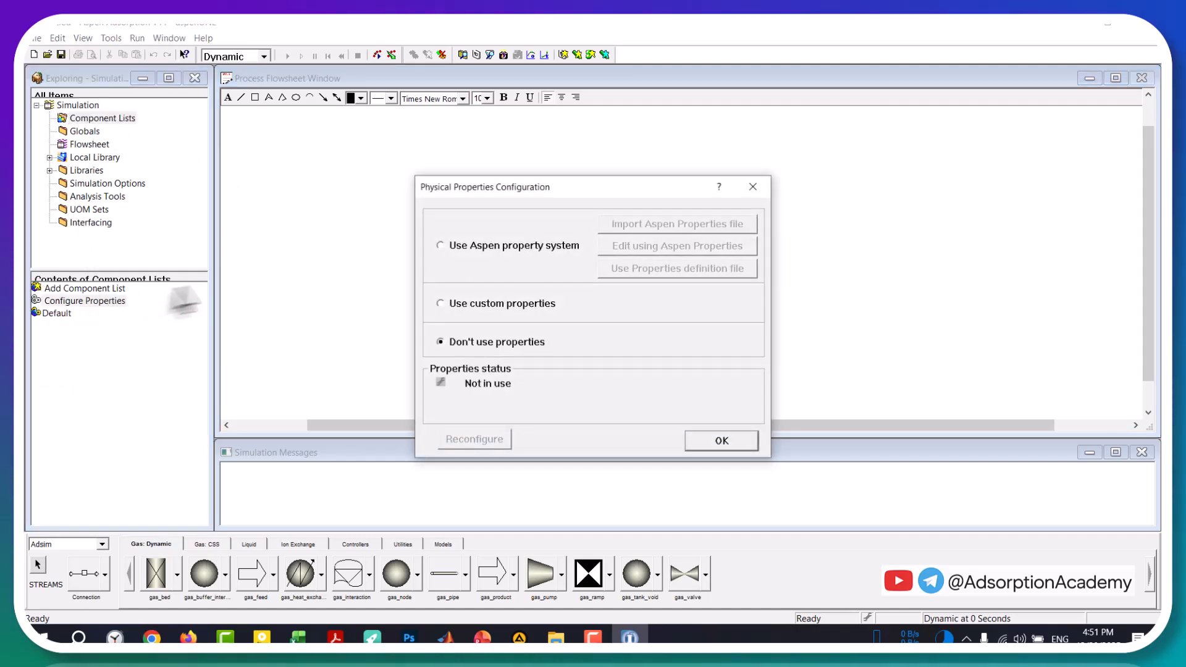
click(442, 246)
click(623, 245)
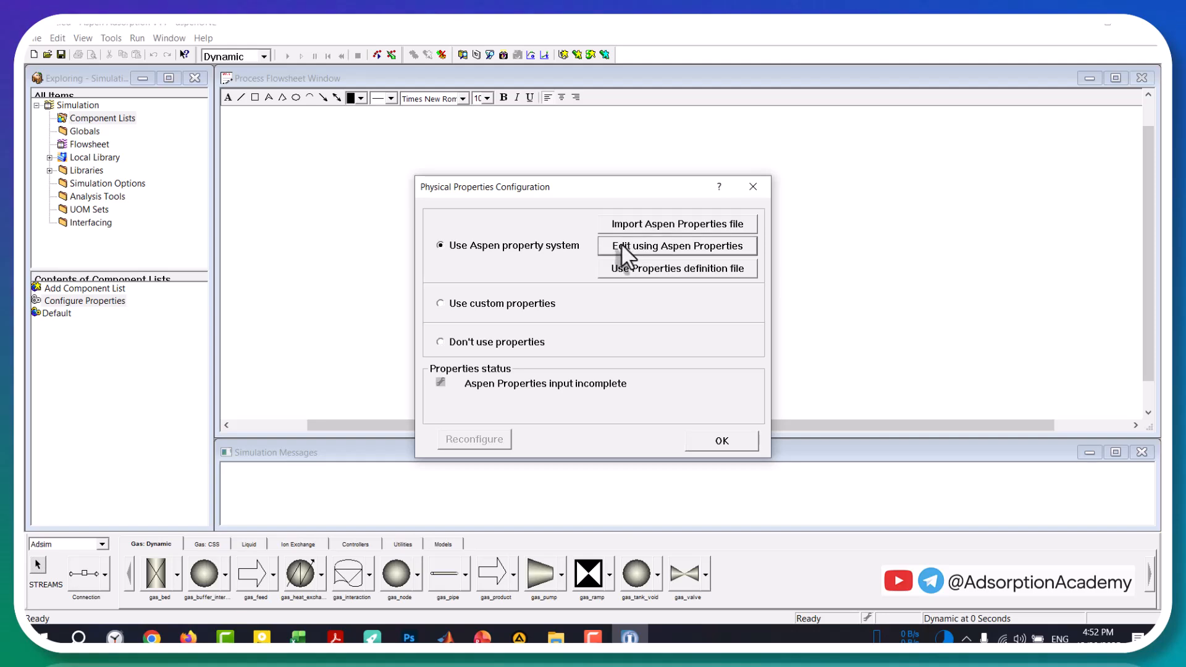
click(615, 245)
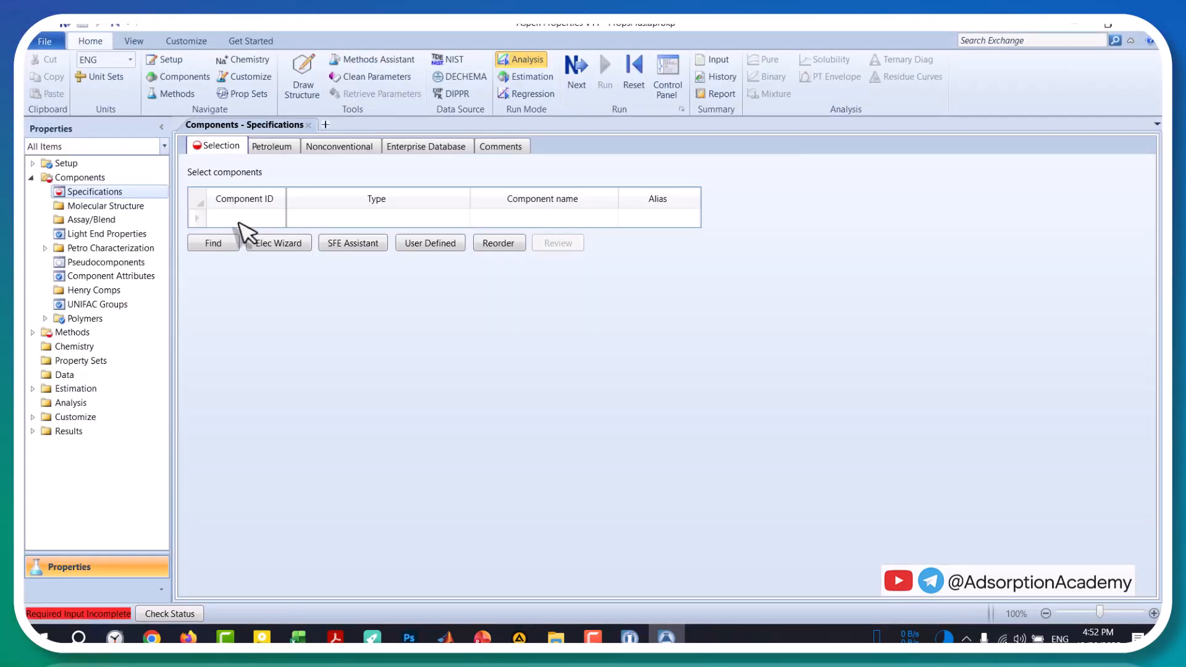
Step: Add CO2 and N2 as components in the component specifications
click(239, 219)
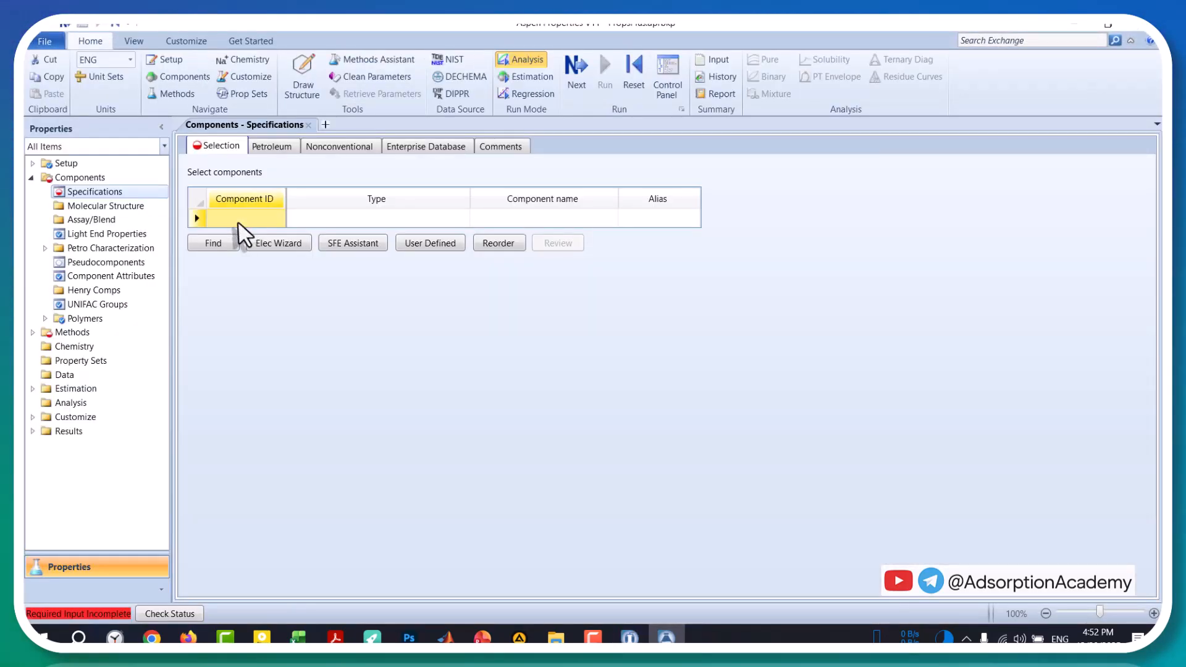
text(CO2)
key(Return)
text(N2)
key(Return)
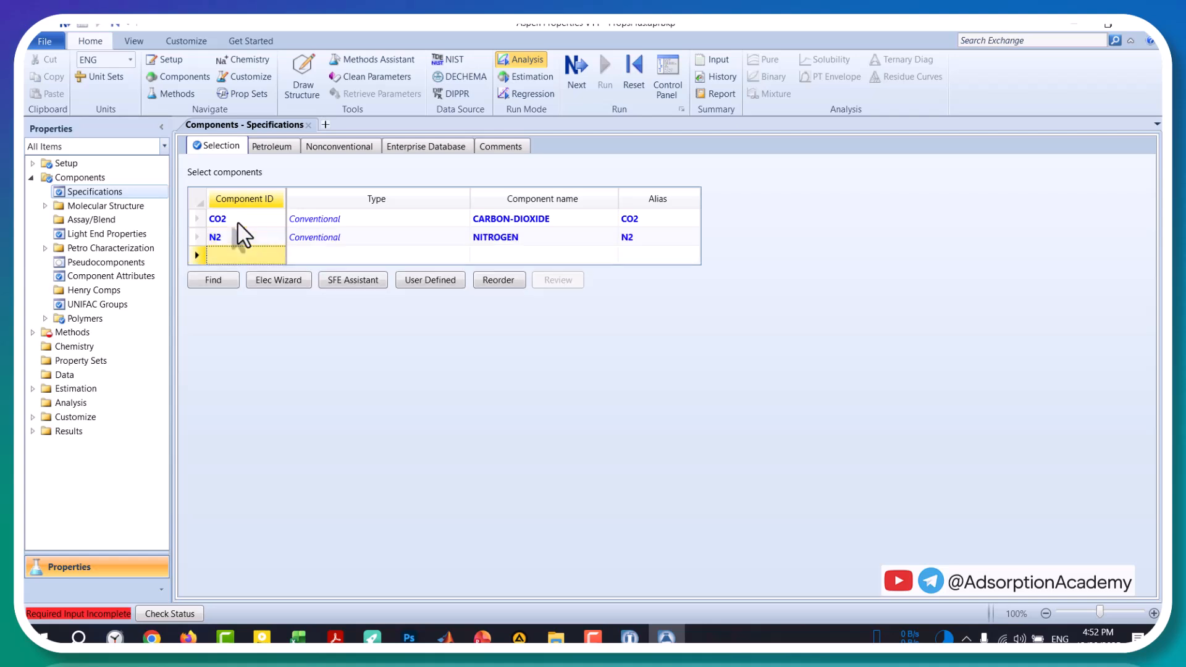
Step: Set the method filter to ALL and the base property method to PENG-ROB
click(574, 71)
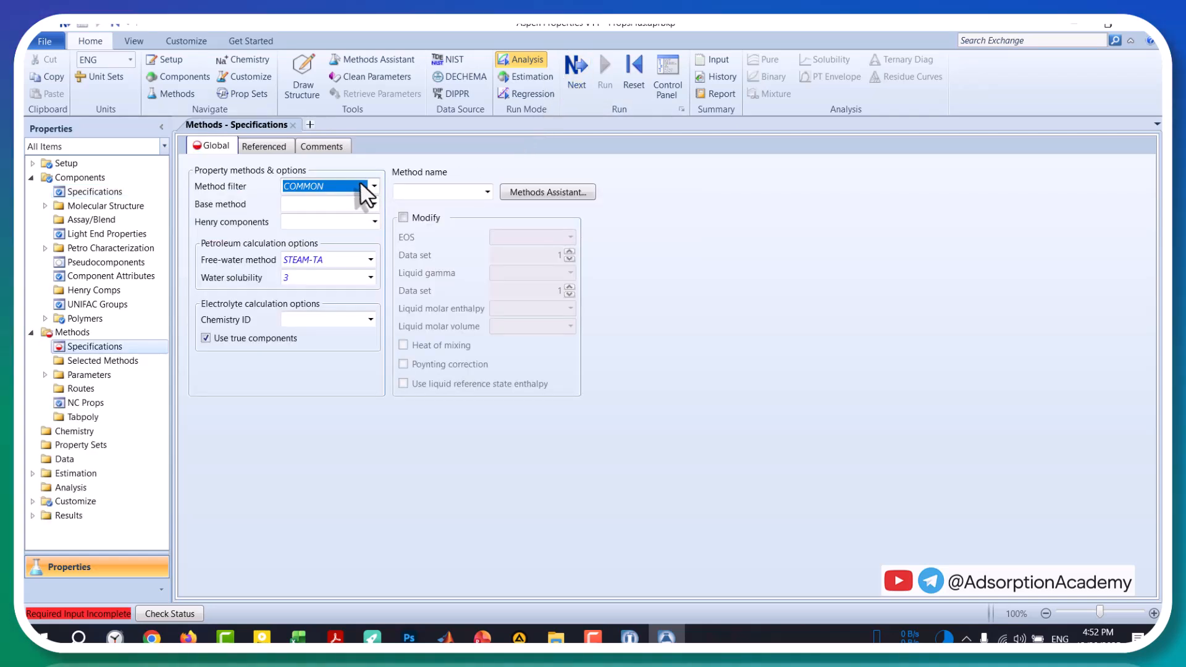
text(ALL)
key(Tab)
text(PE)
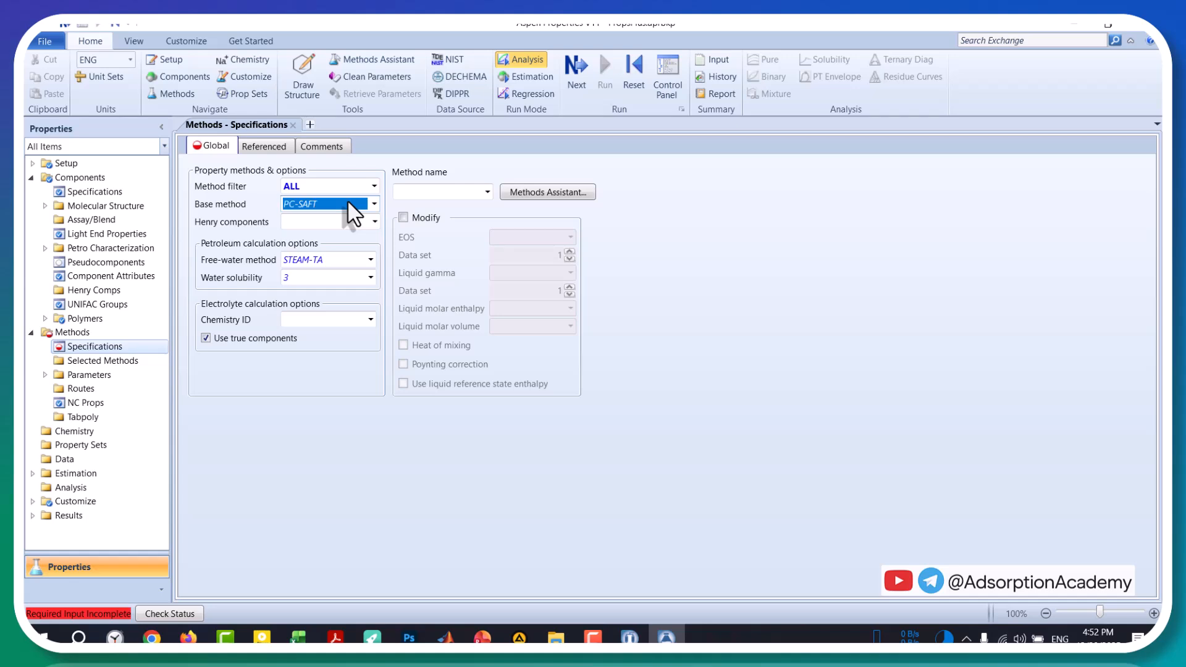
key(Return)
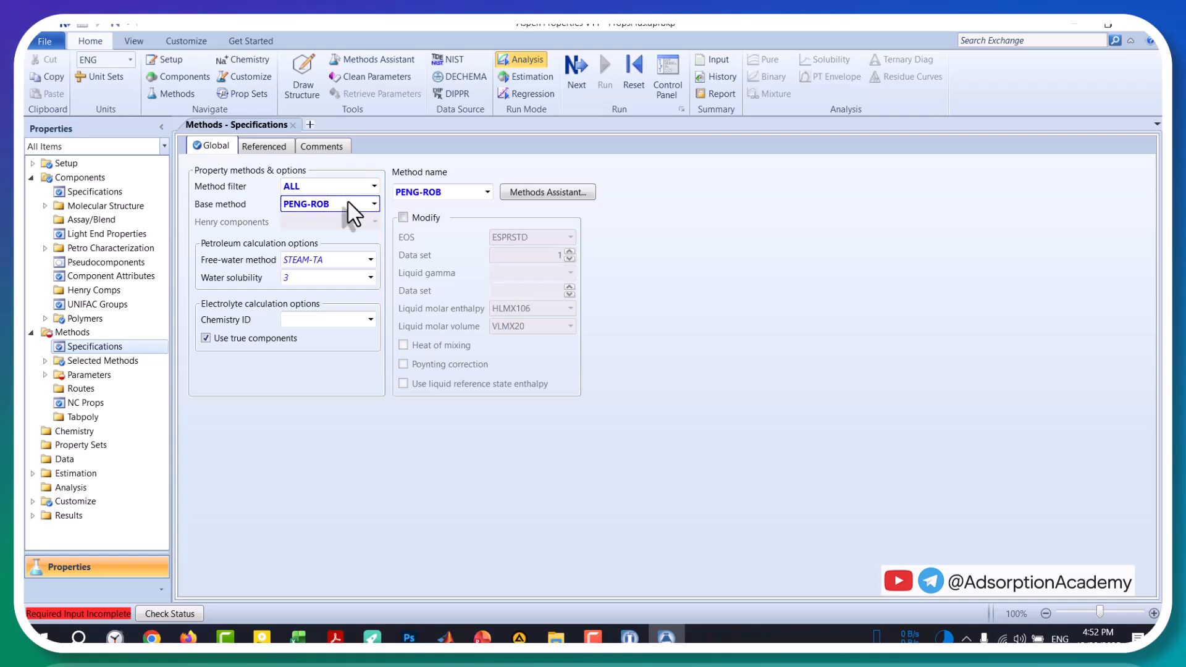
Step: Accept the binary interaction parameters, run the property analysis, and close Aspen Properties with the changes to PropsPlus.aprbkp saved
click(577, 76)
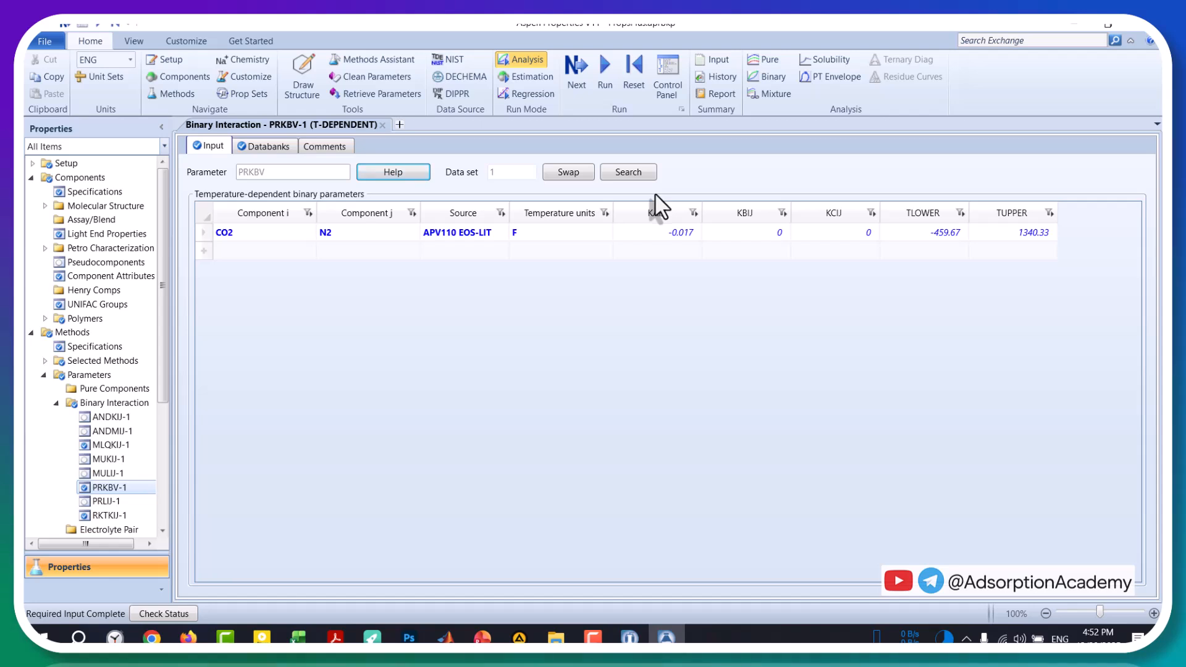
click(610, 86)
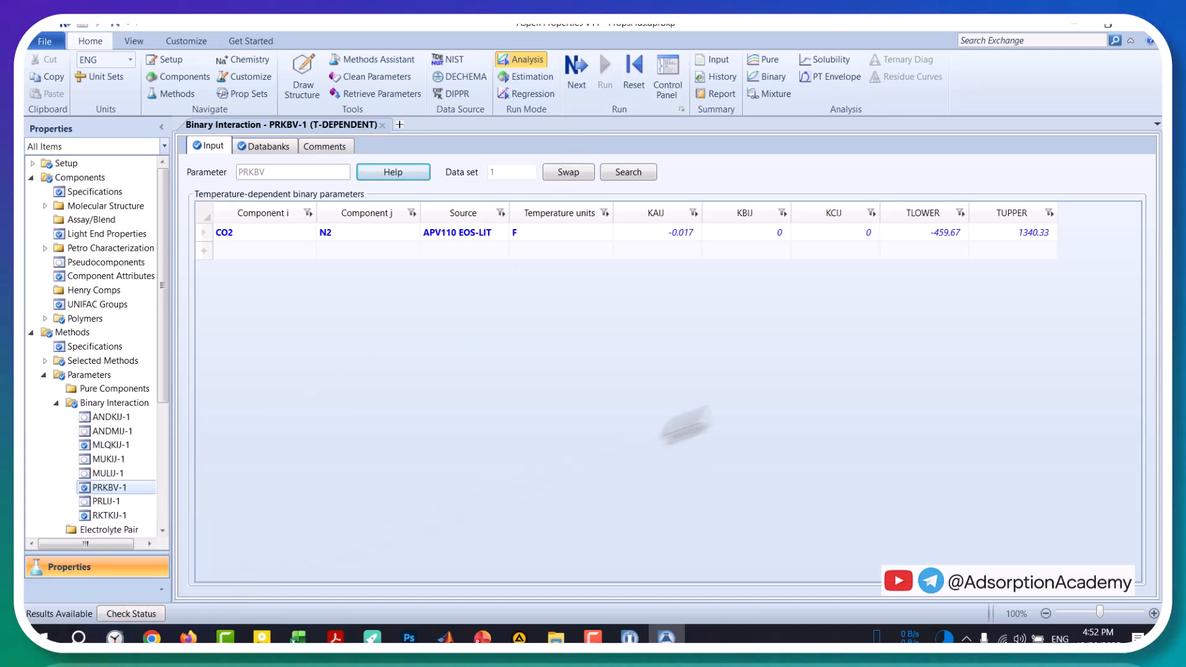
click(1142, 26)
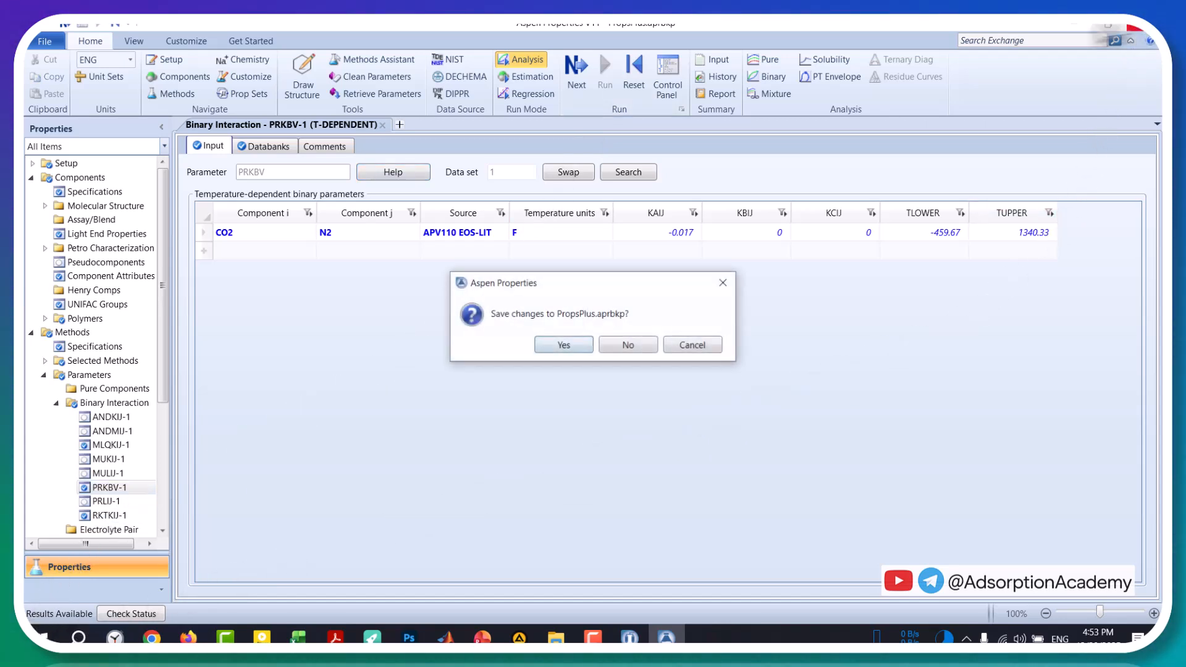
click(559, 345)
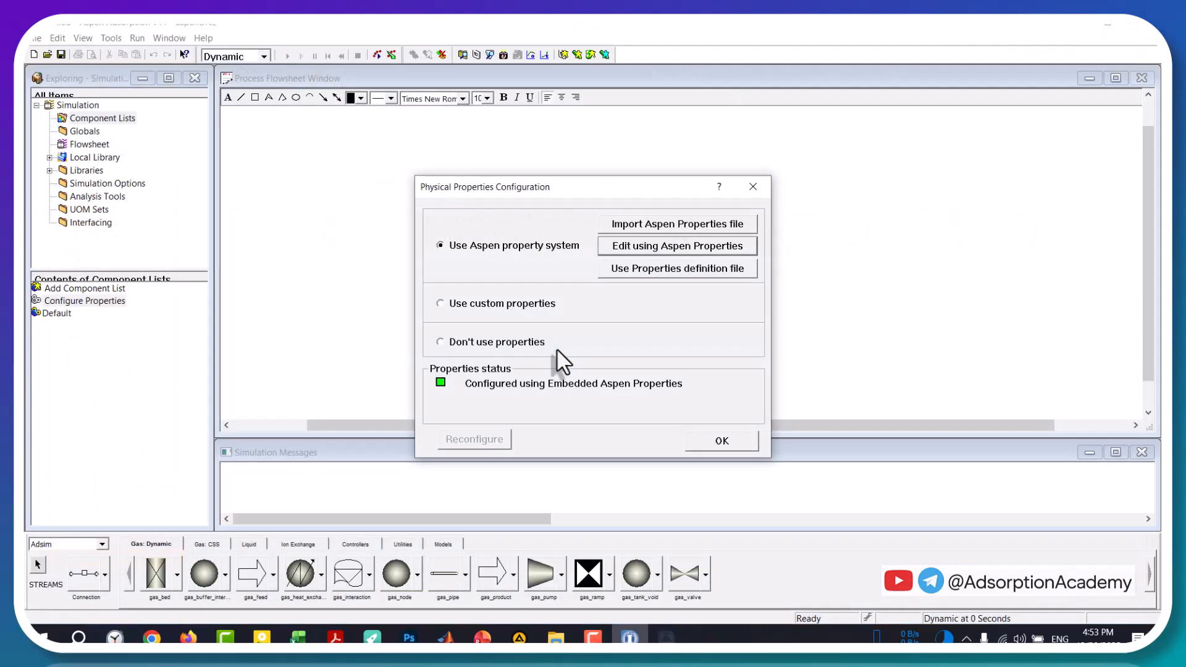
Step: Accept the physical properties configuration and save the simulation as CO2N2 in the Aspen Adsorption Working Folder
click(720, 441)
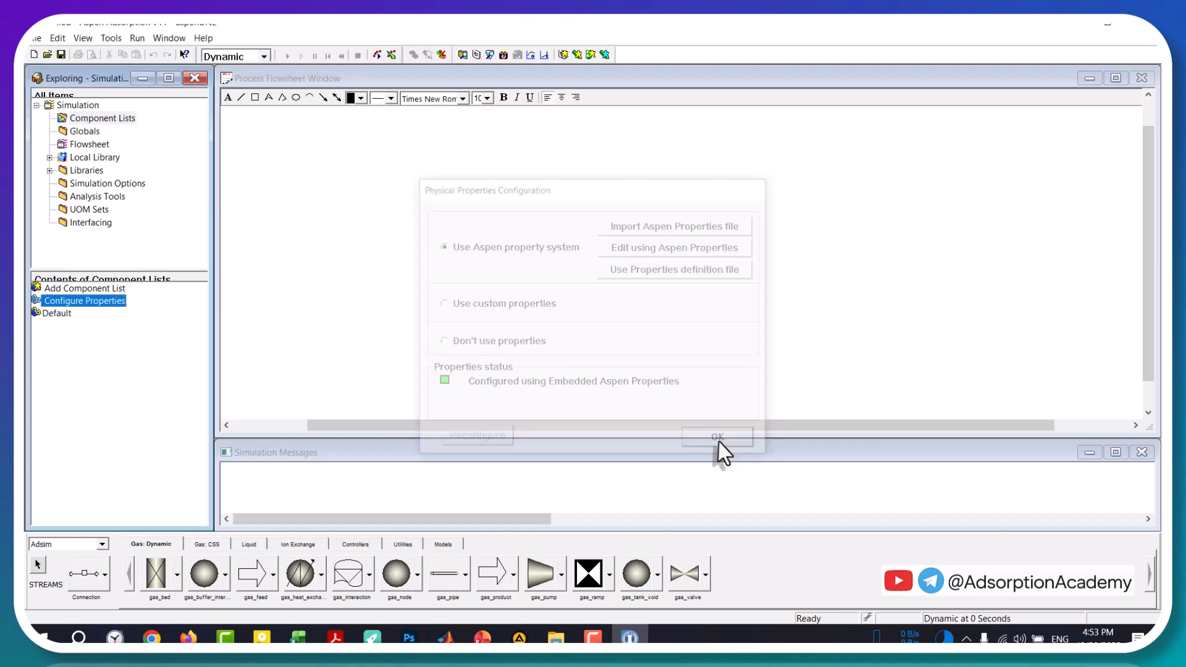
key(ctrl+s)
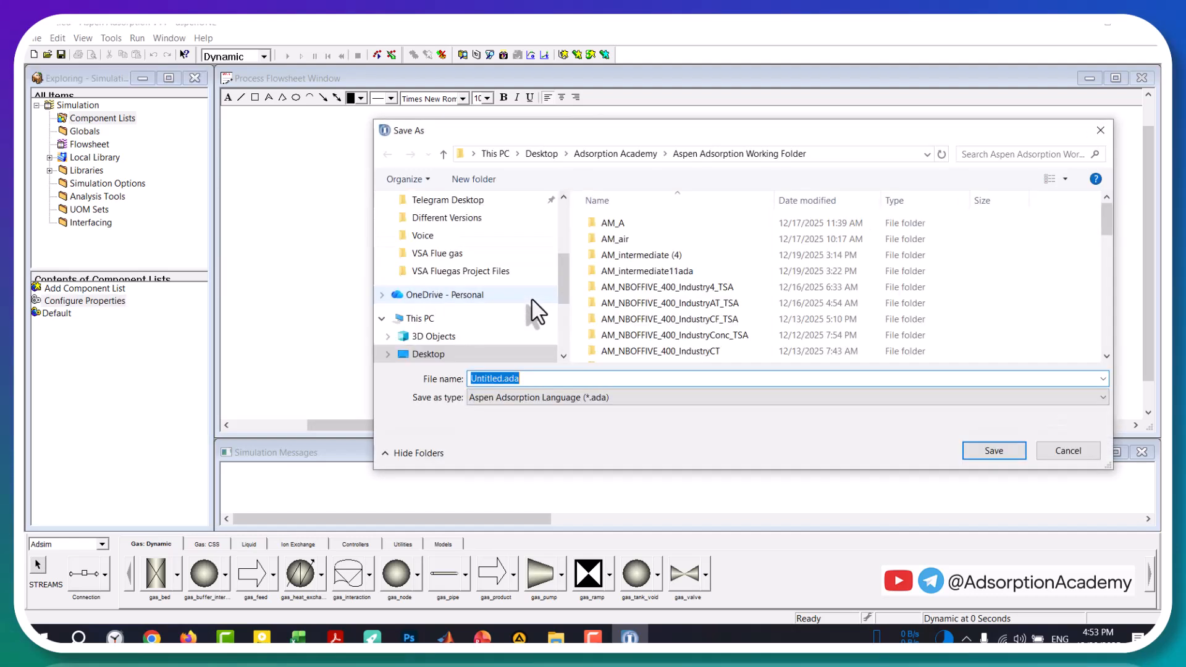
text(CO2N2)
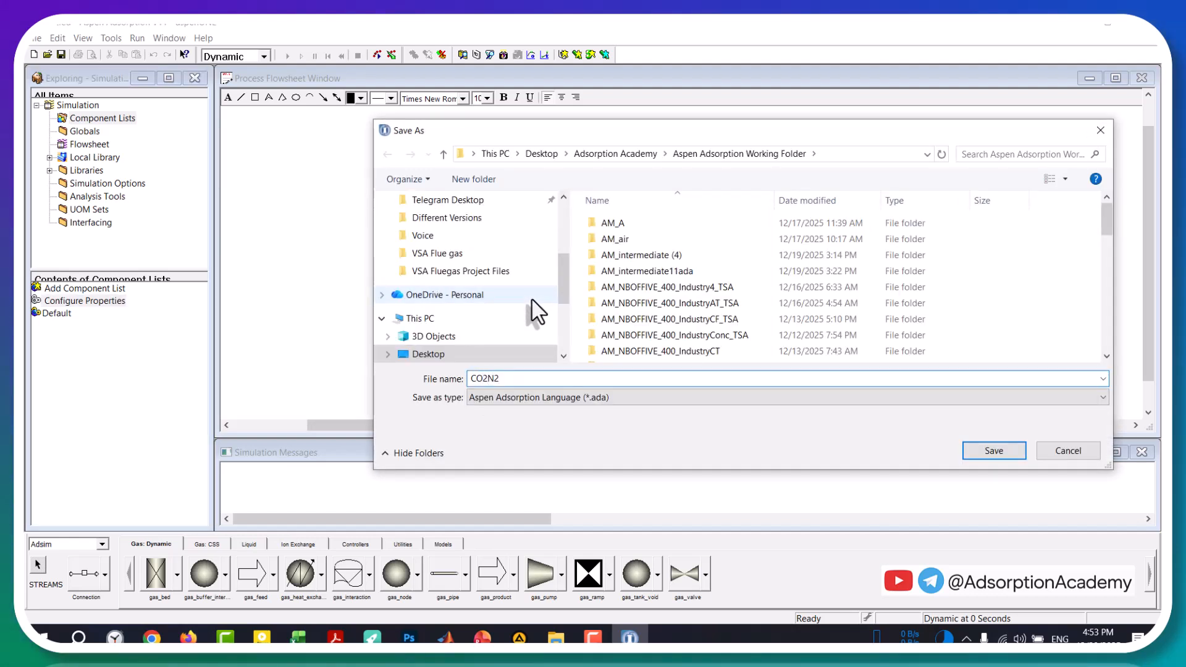
click(988, 450)
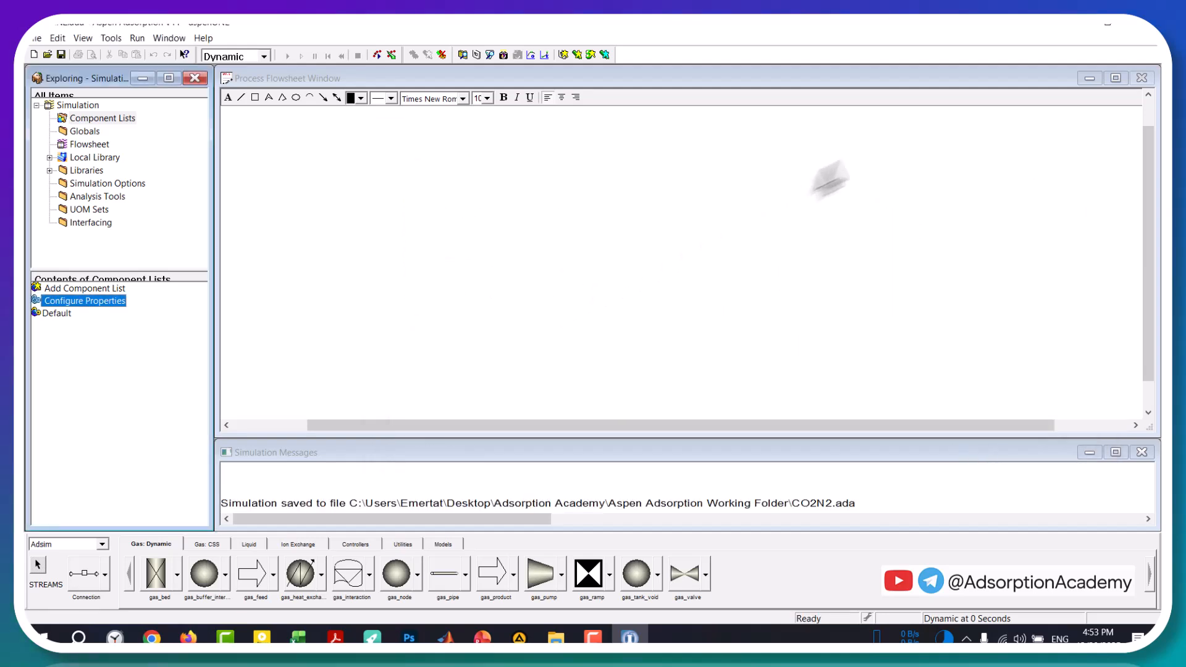
Step: Close the simulation and open the AM_CO2N2 folder inside Aspen Adsorption Working Folder in File Explorer
click(1129, 27)
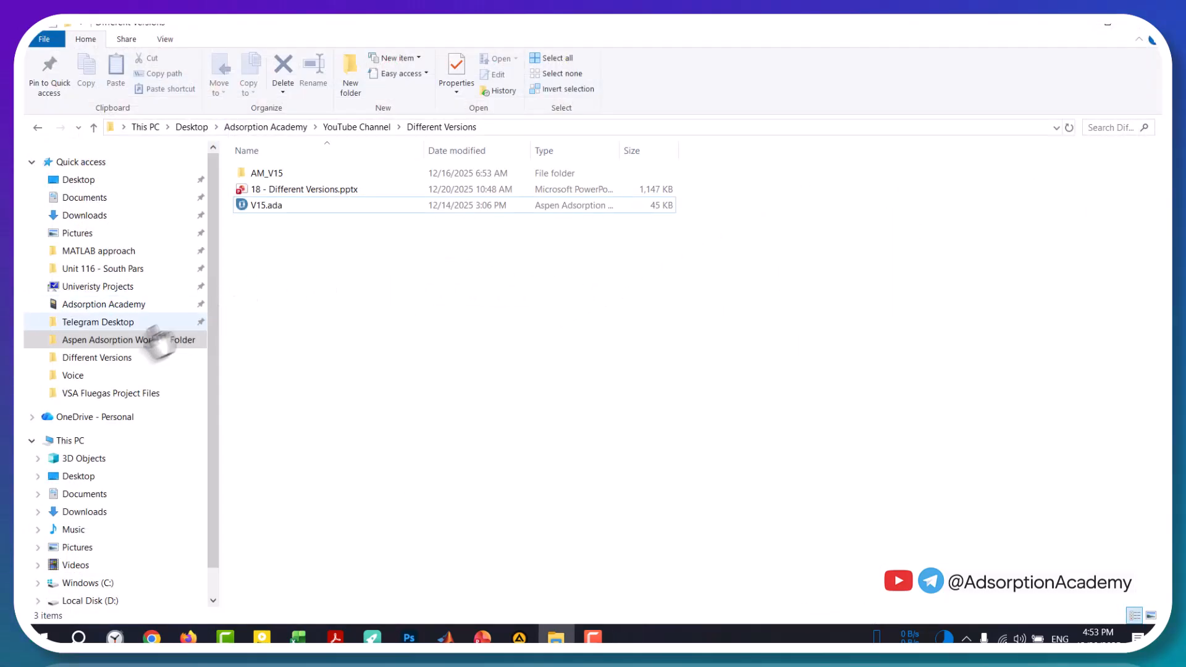
click(130, 342)
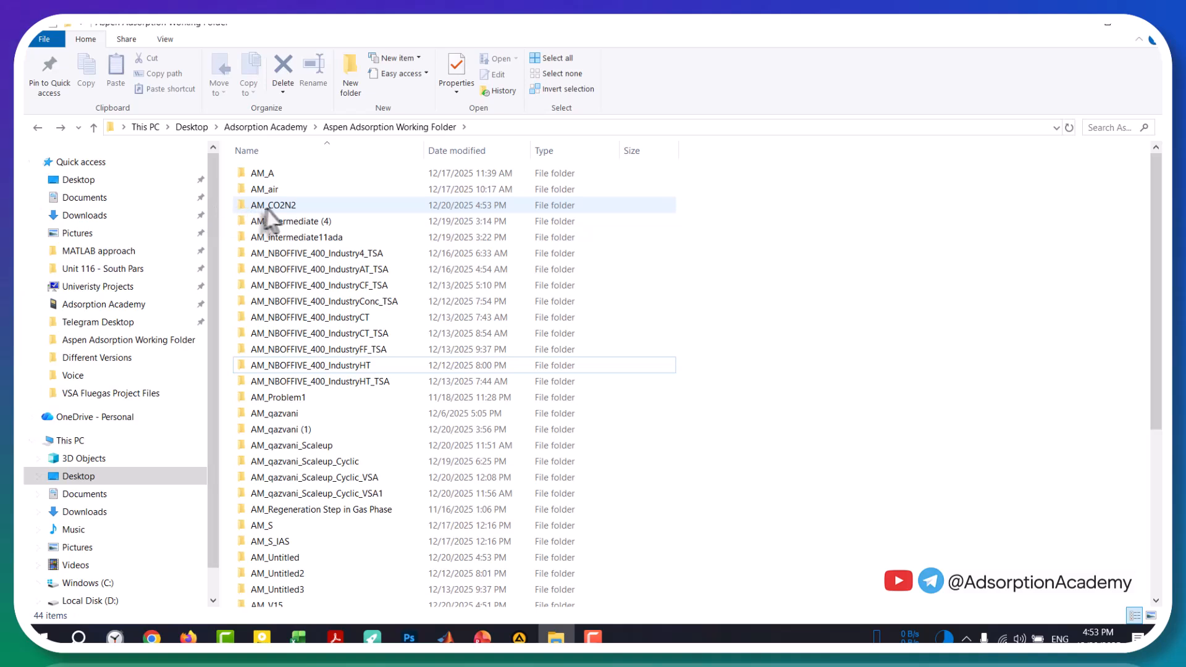
double_click(307, 210)
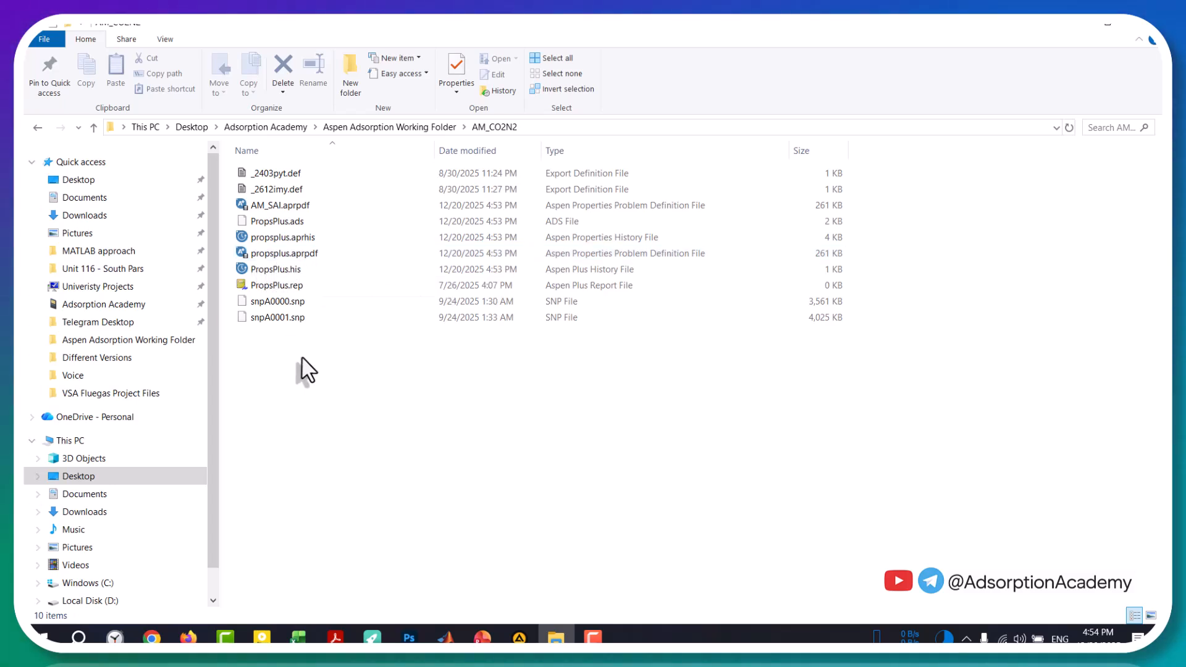
Step: Open V15.ada from the Different Versions folder with Aspen Adsorption V11 and dismiss the file version warnings
click(157, 358)
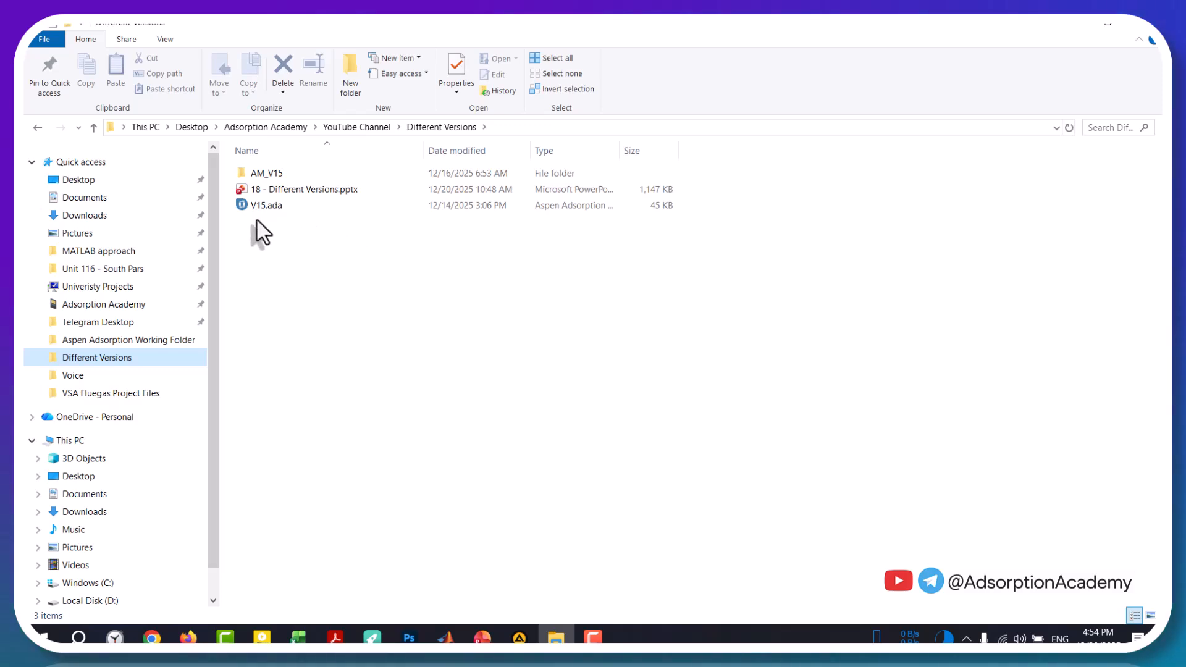
right_click(272, 209)
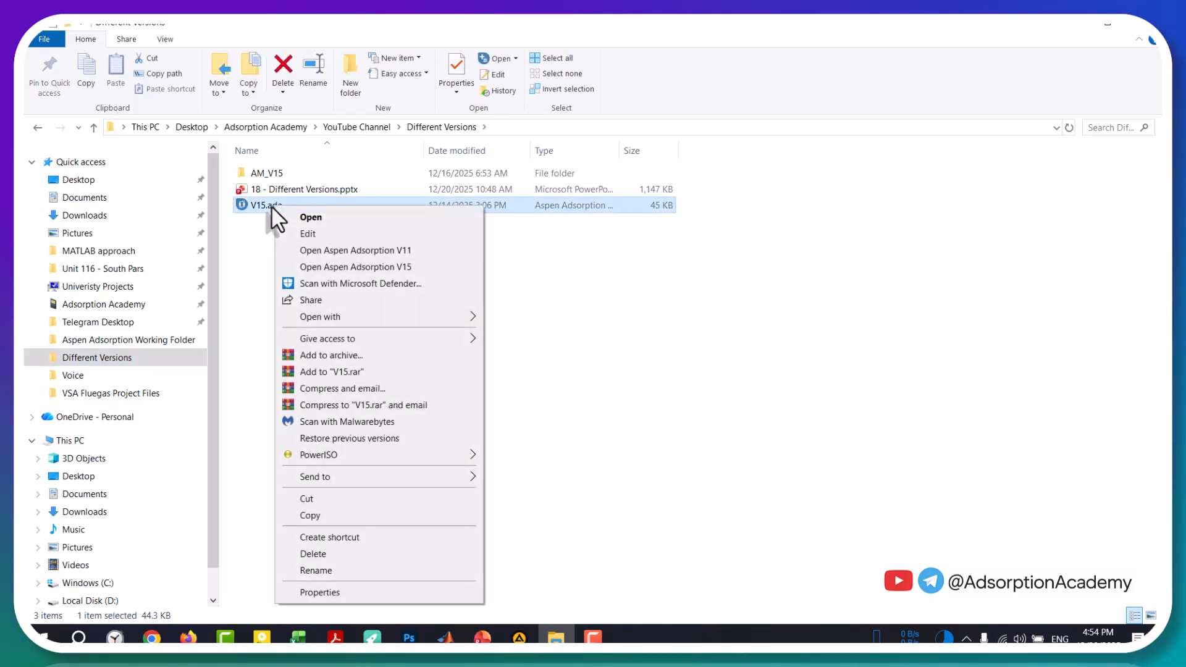
click(309, 250)
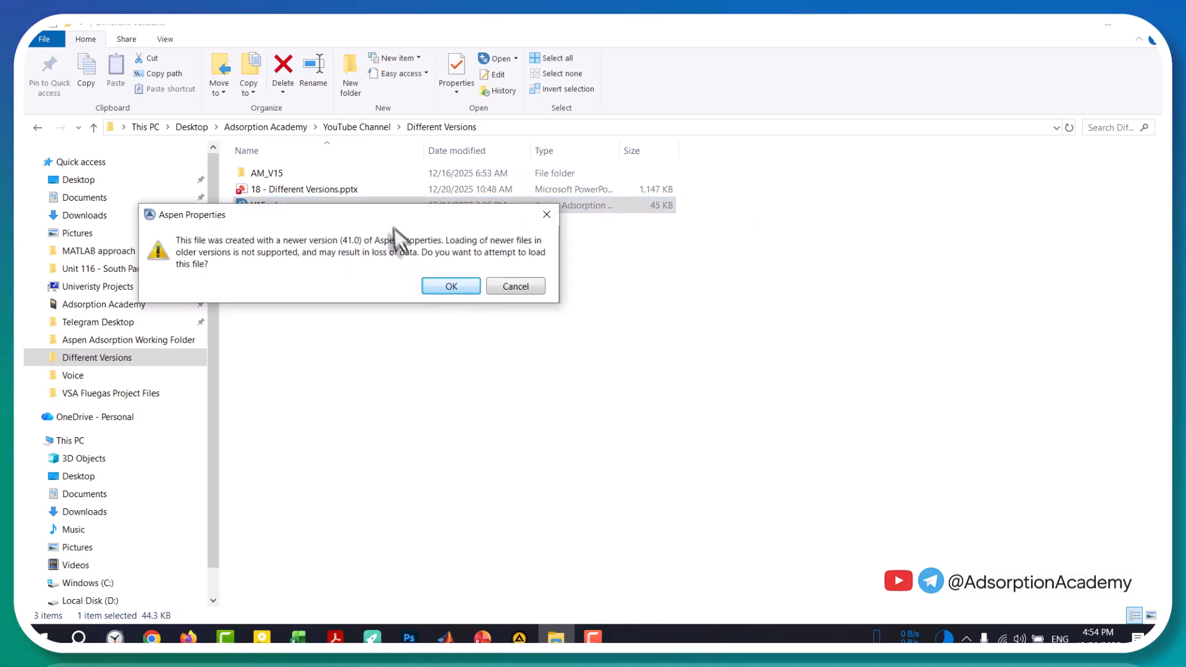
click(627, 349)
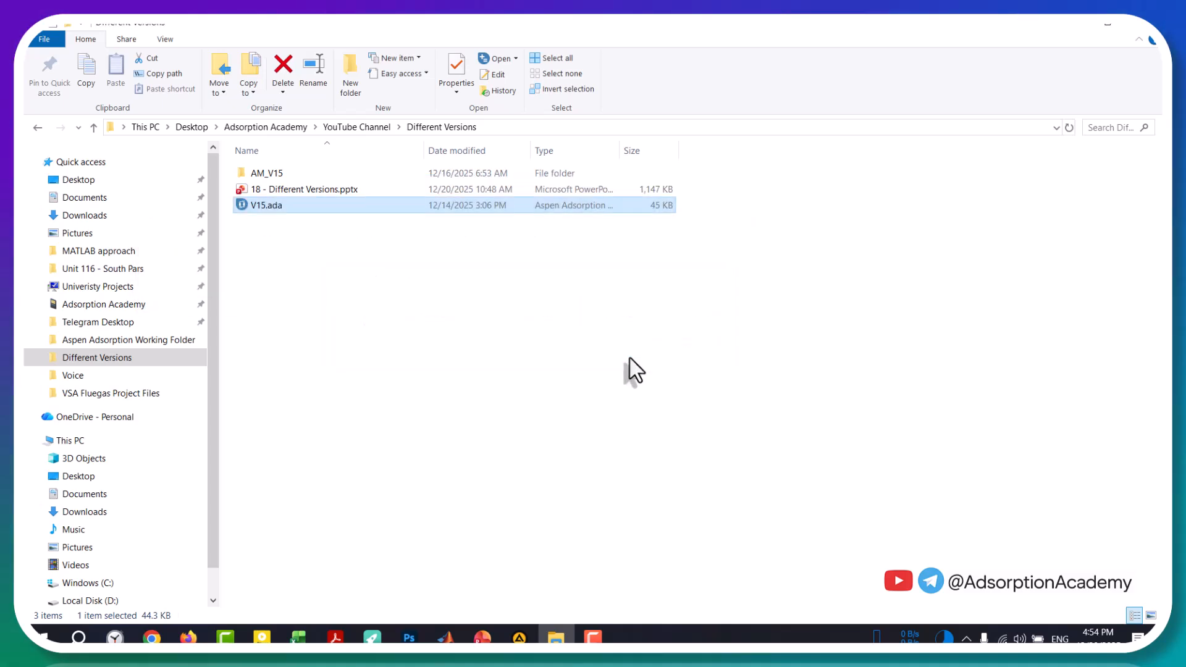
click(629, 357)
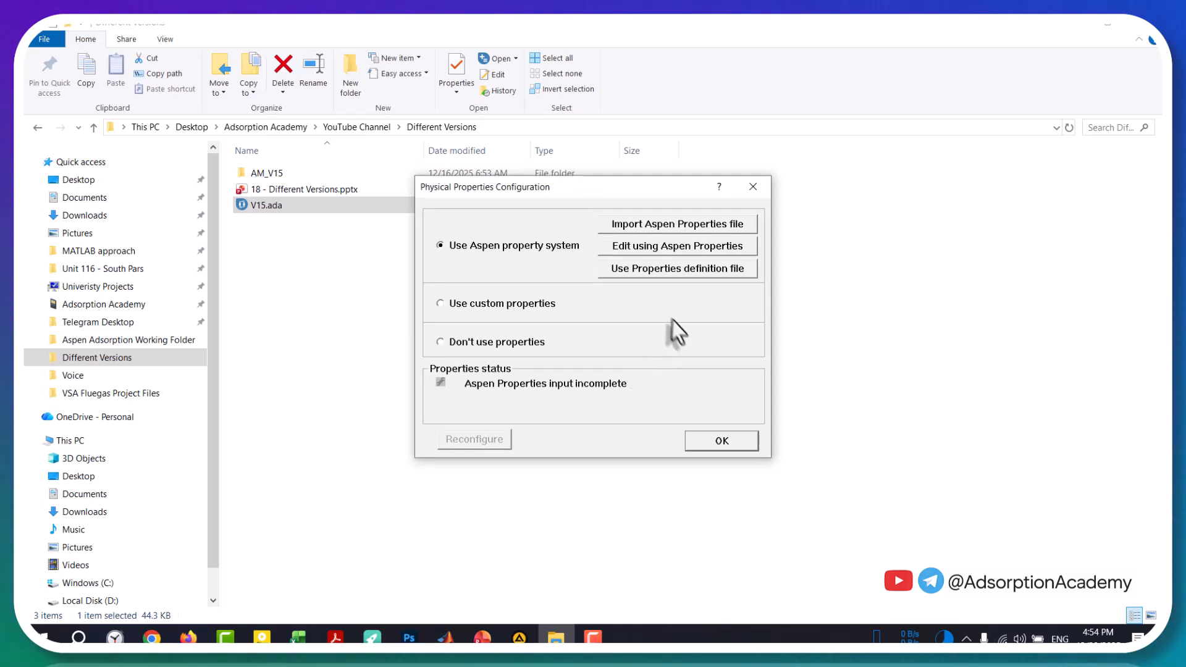
Step: Configure the physical properties with the definition file propsplus.aprpdf from the AM_CO2N2 folder and accept the configuration
click(666, 272)
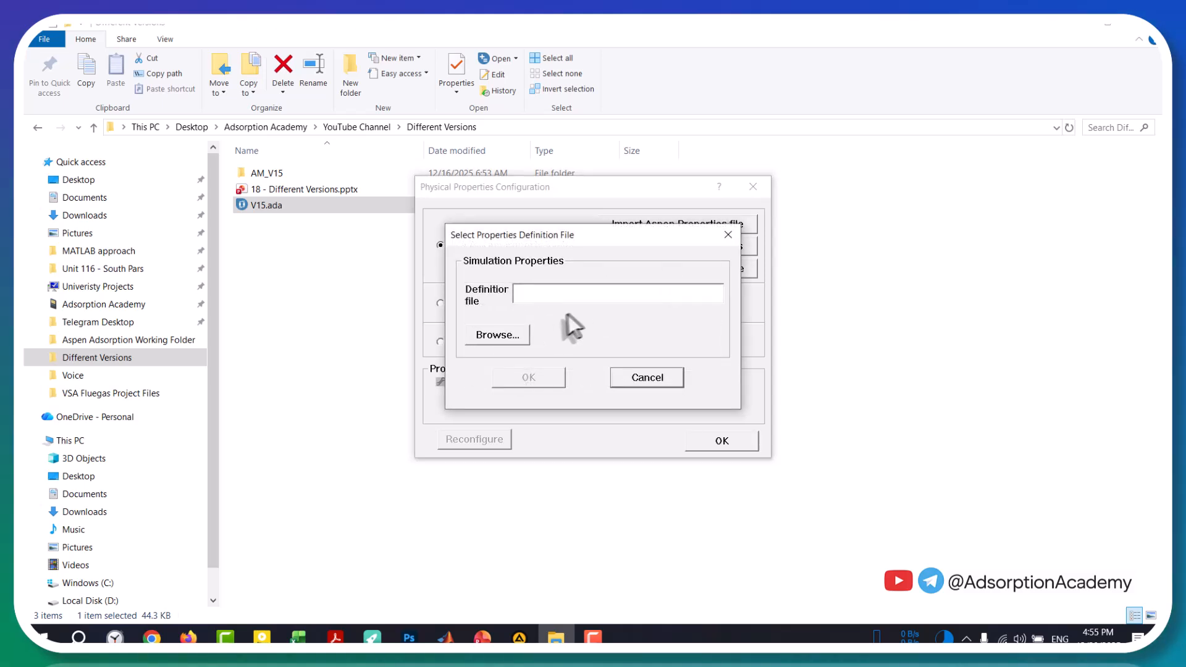
click(512, 333)
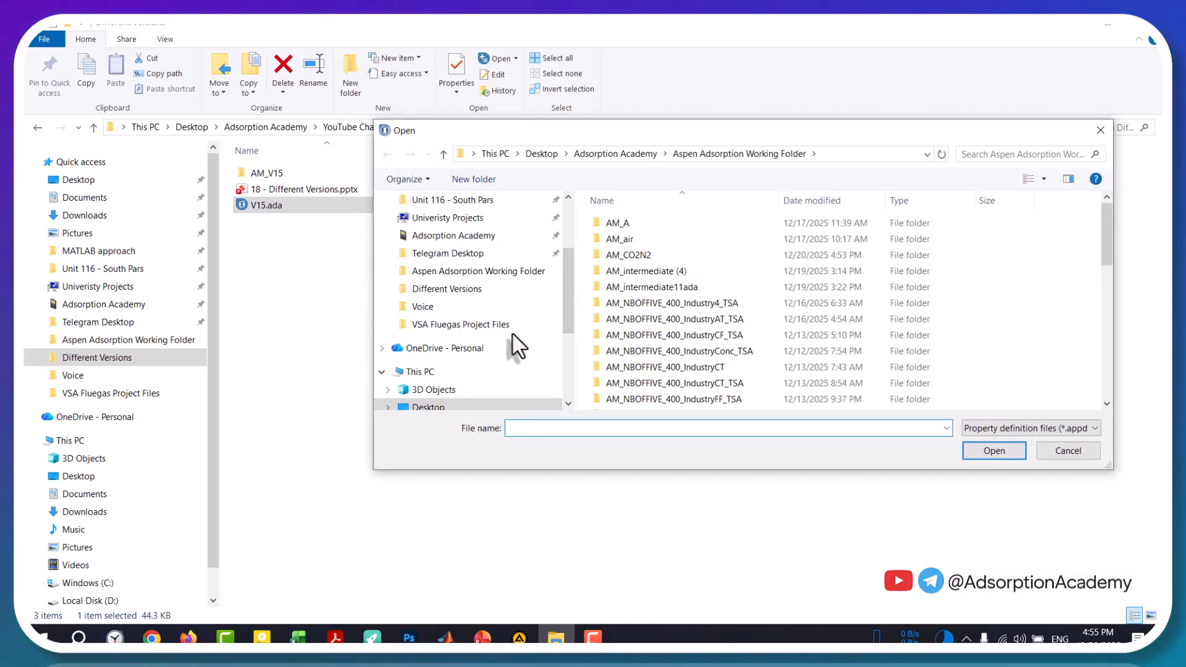
double_click(657, 254)
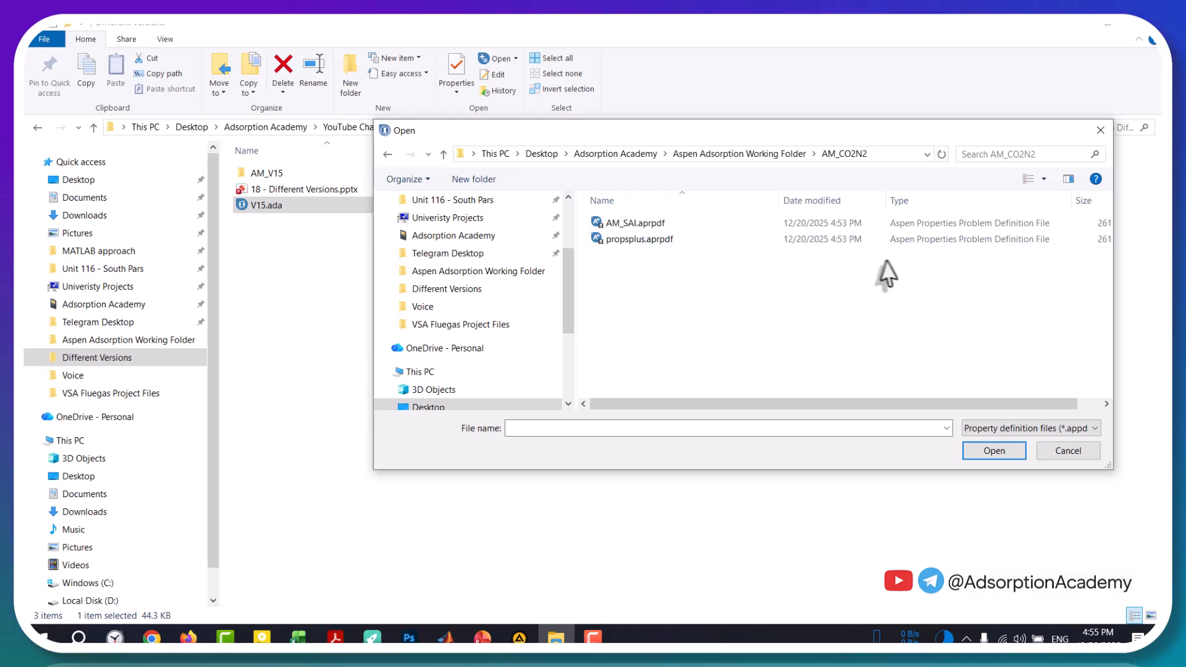
double_click(646, 240)
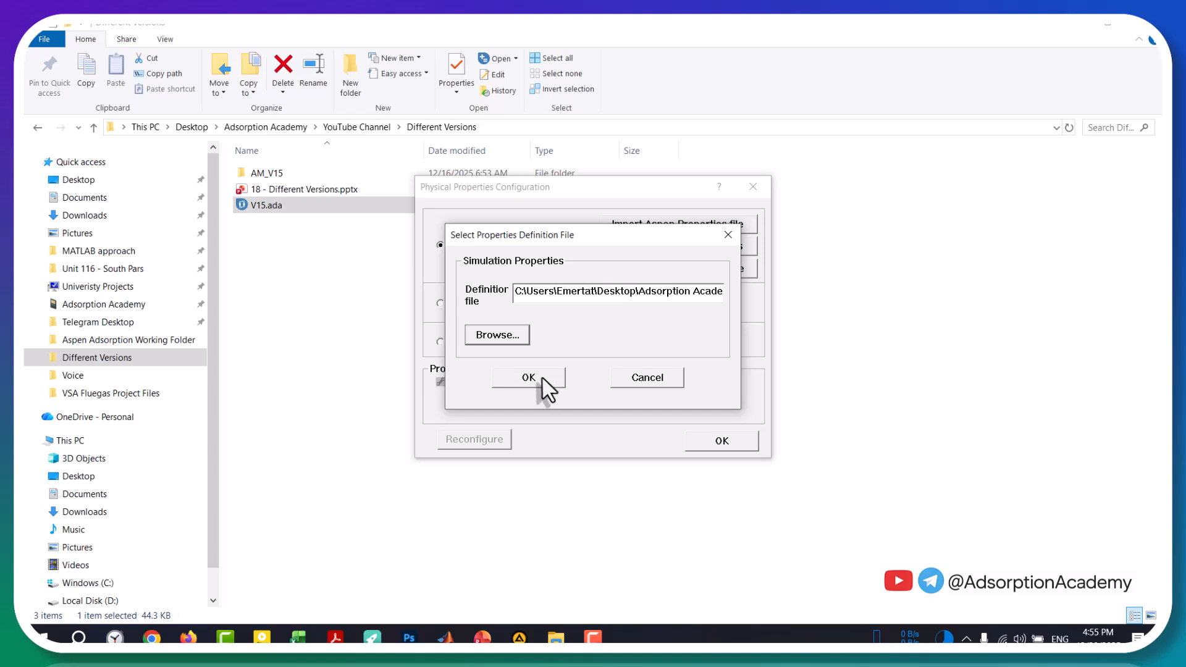
click(529, 378)
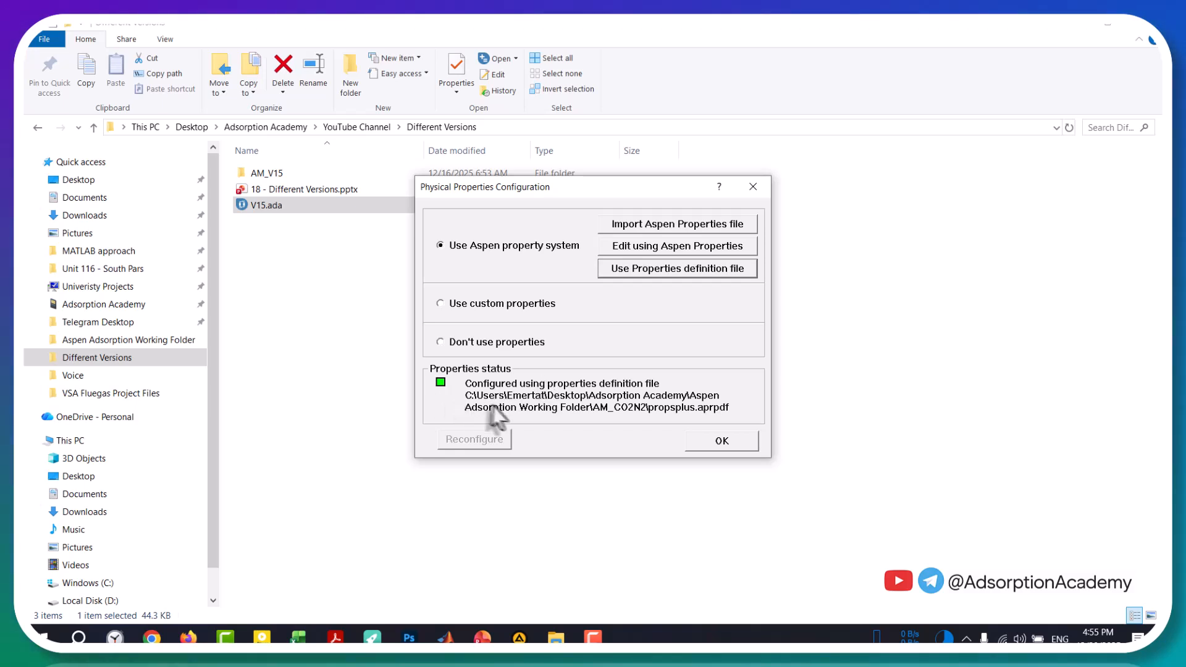
click(712, 442)
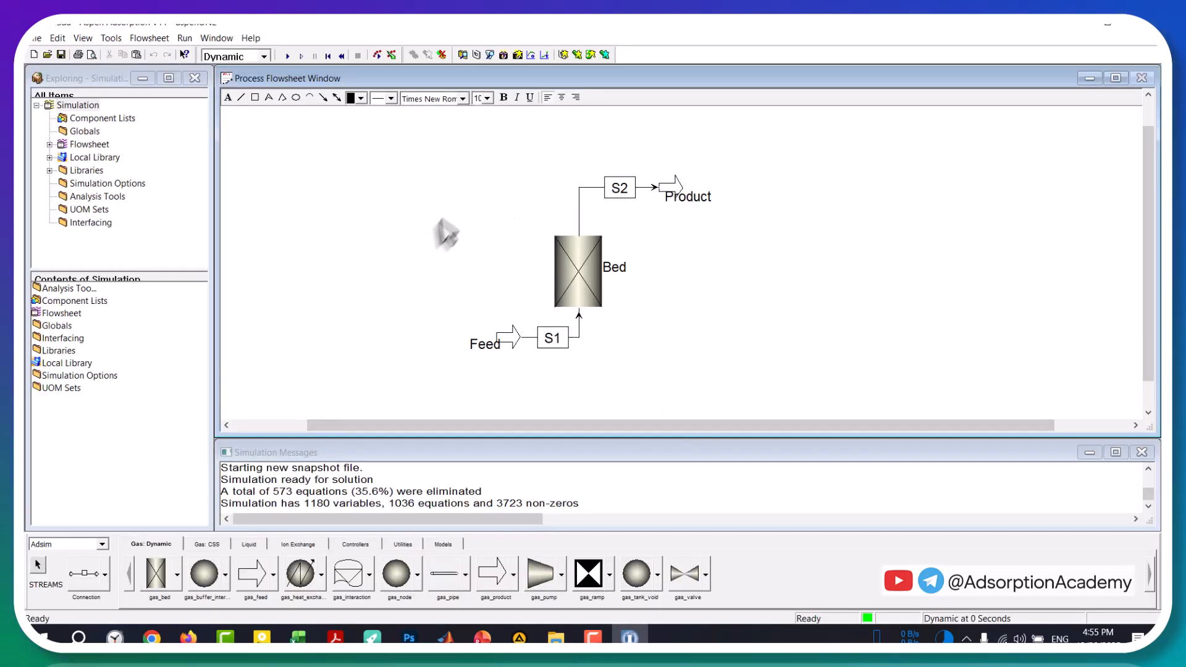
Step: Check the simulation messages and the CO2 and N2 compositions in the Feed block's specification table, and close the feed forms
drag(400, 439, 396, 420)
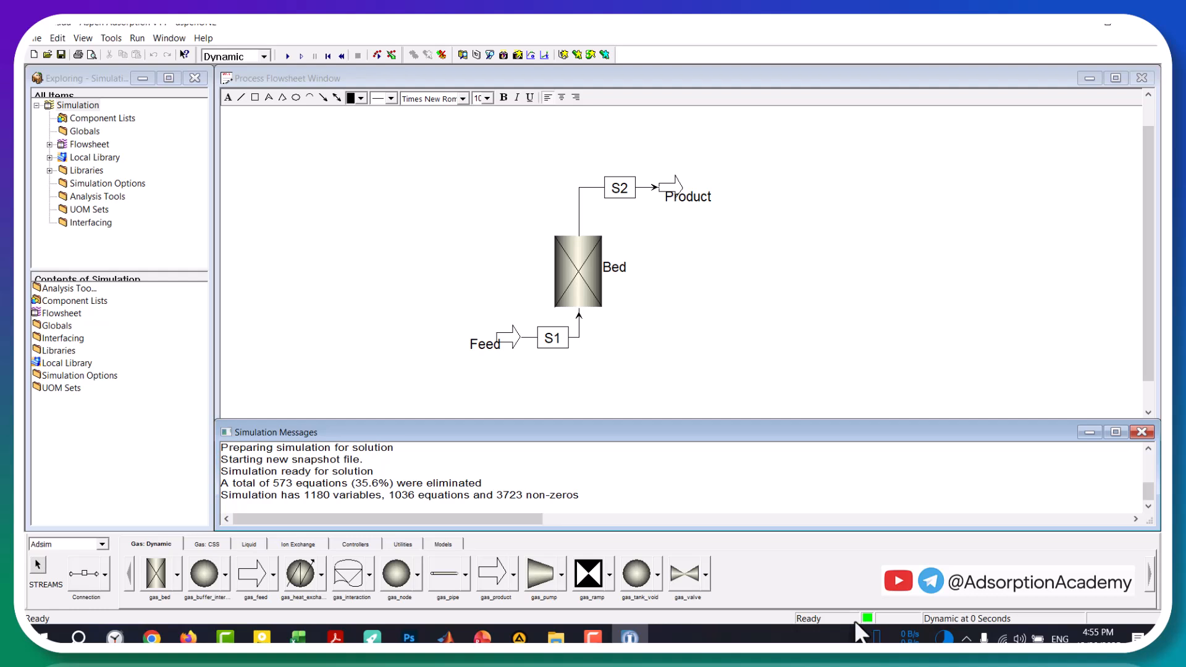
click(511, 343)
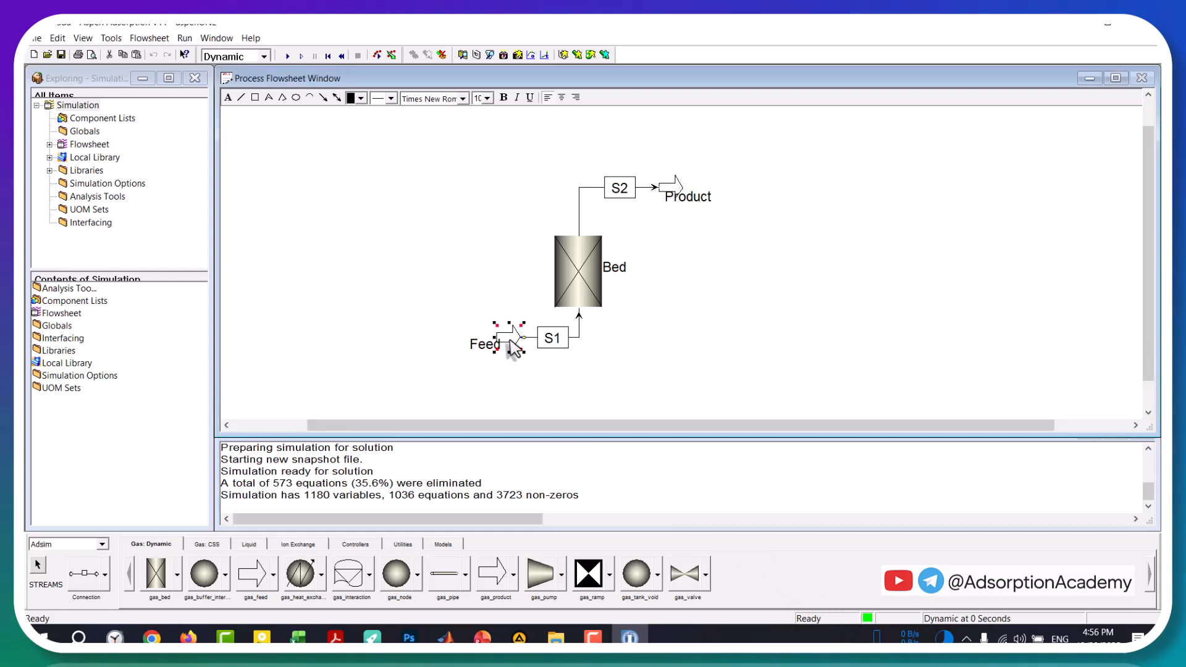
double_click(511, 344)
click(398, 209)
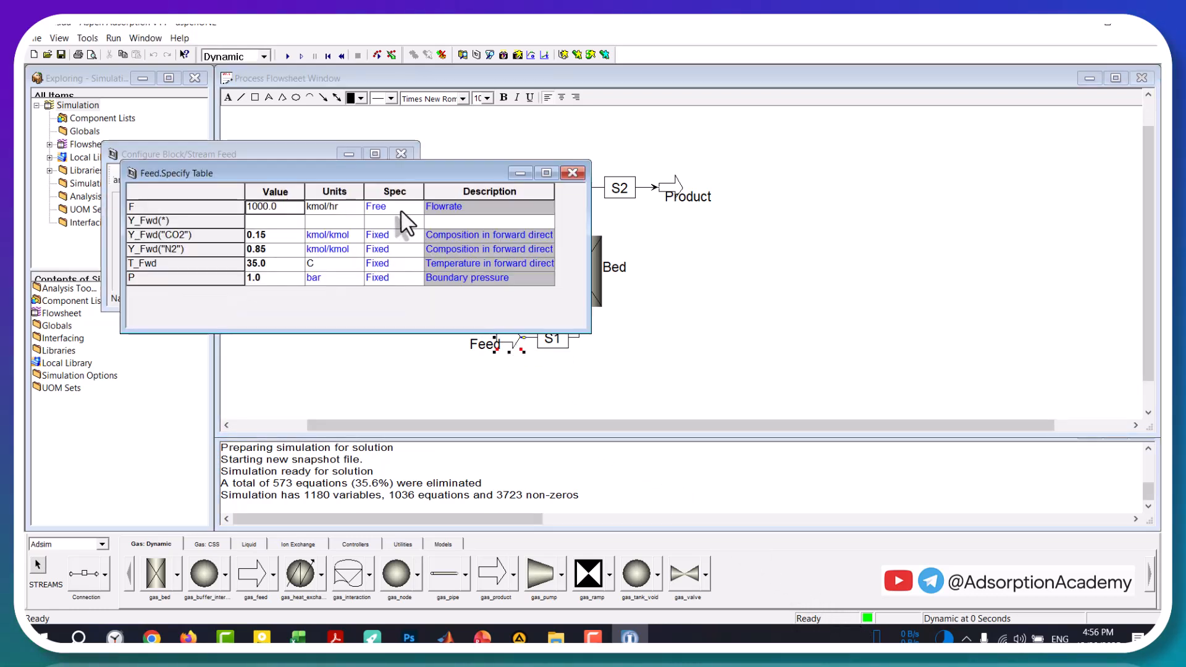
click(188, 236)
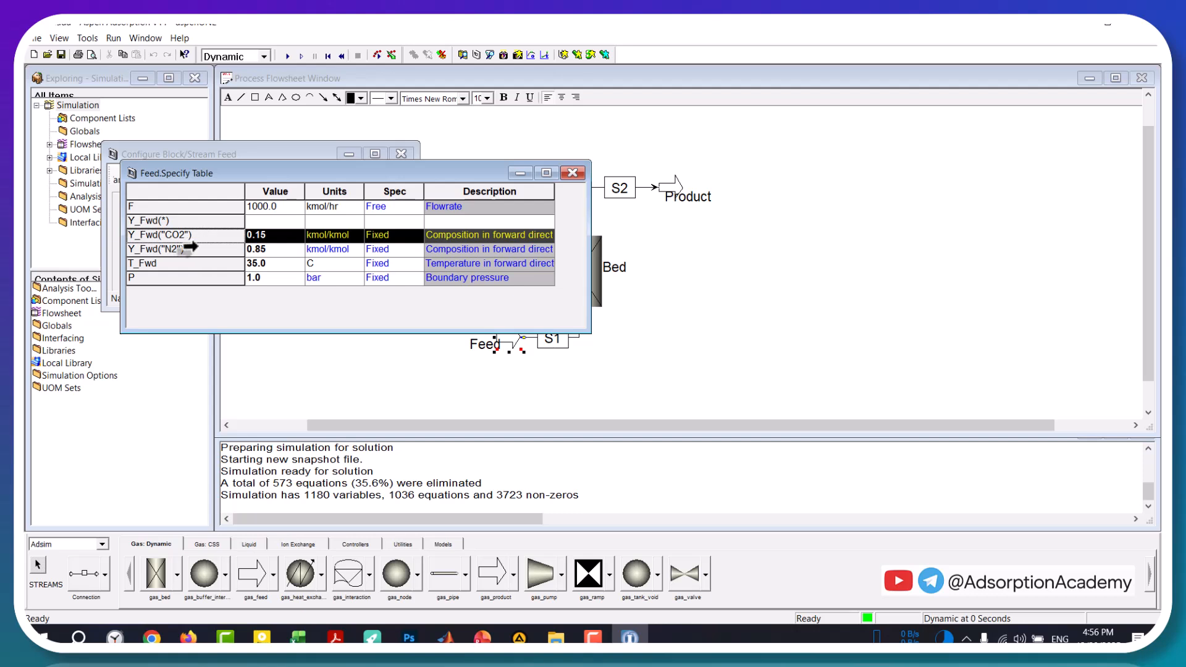
click(189, 248)
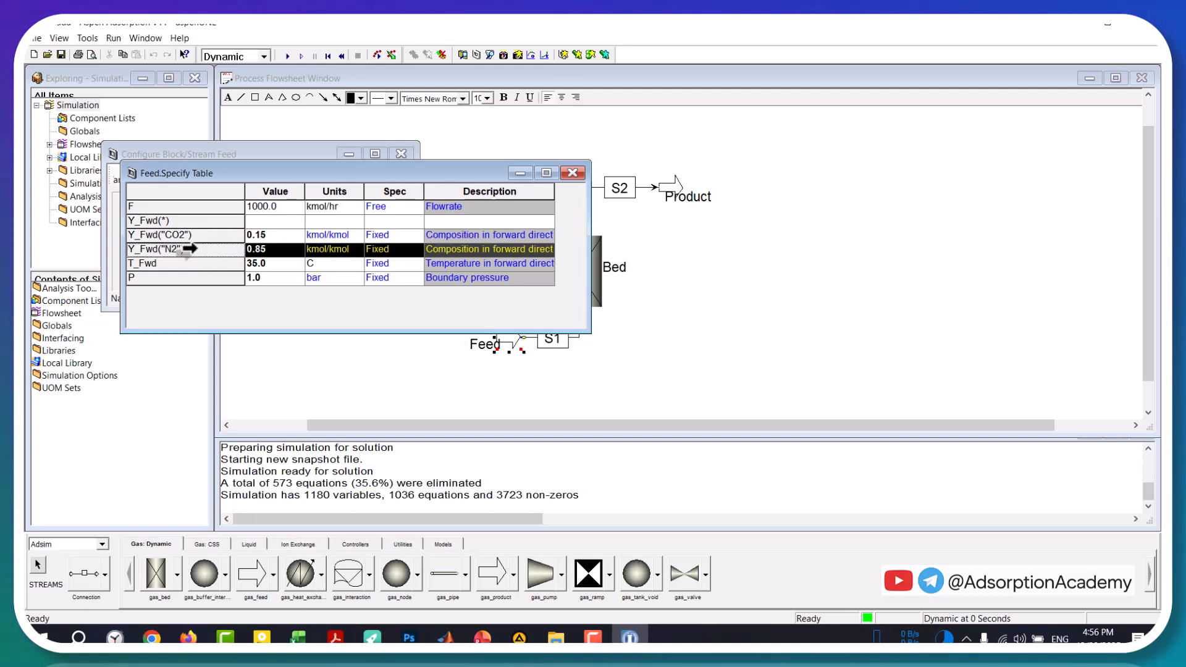
click(192, 236)
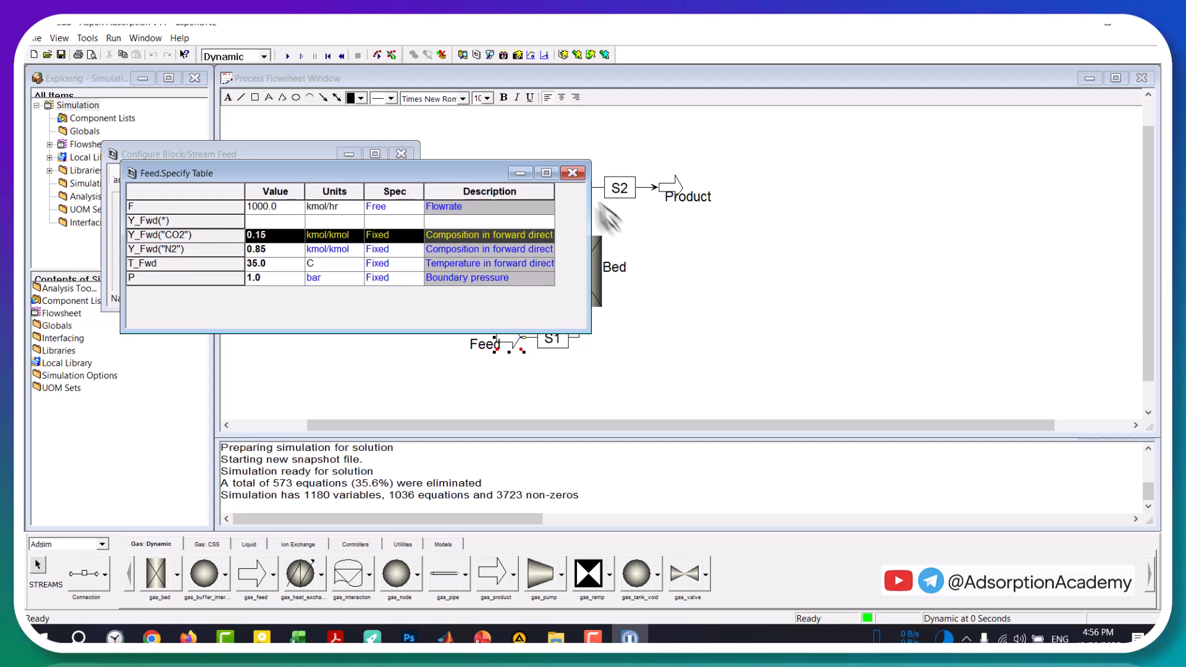
click(572, 173)
click(401, 155)
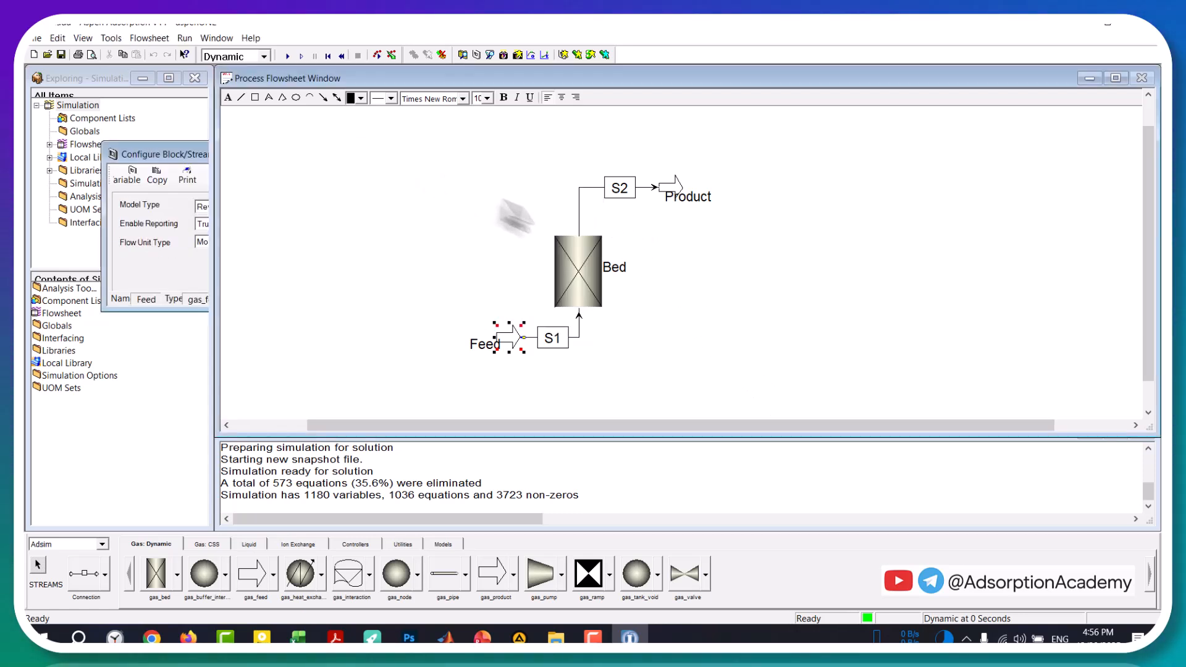
click(670, 274)
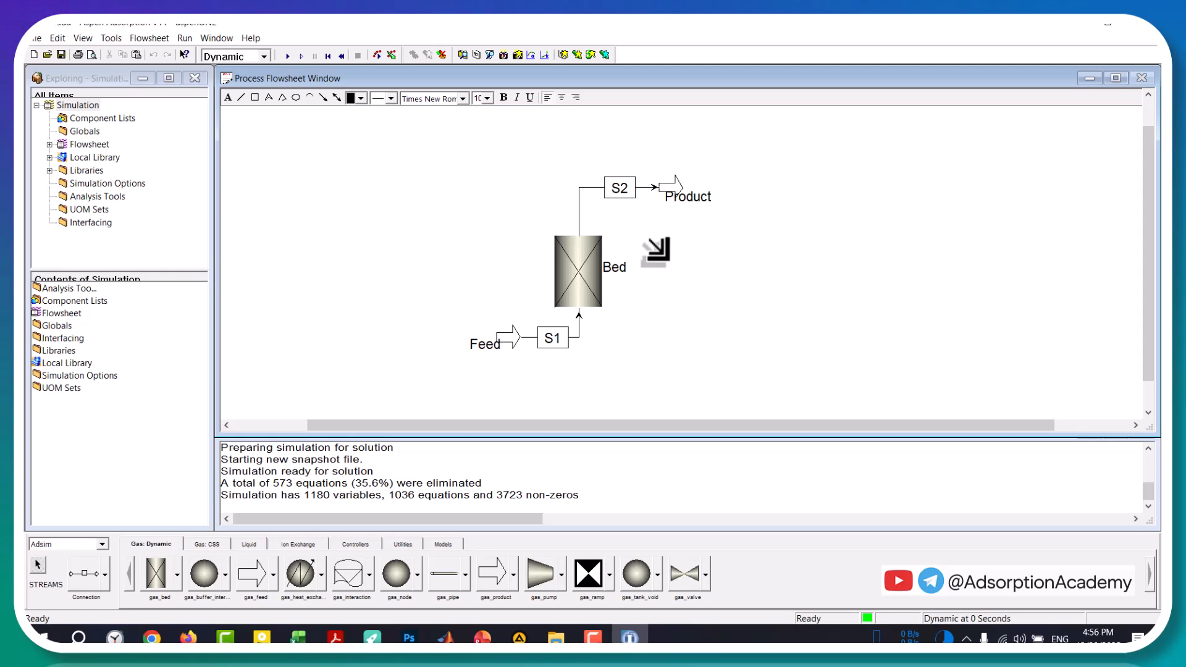